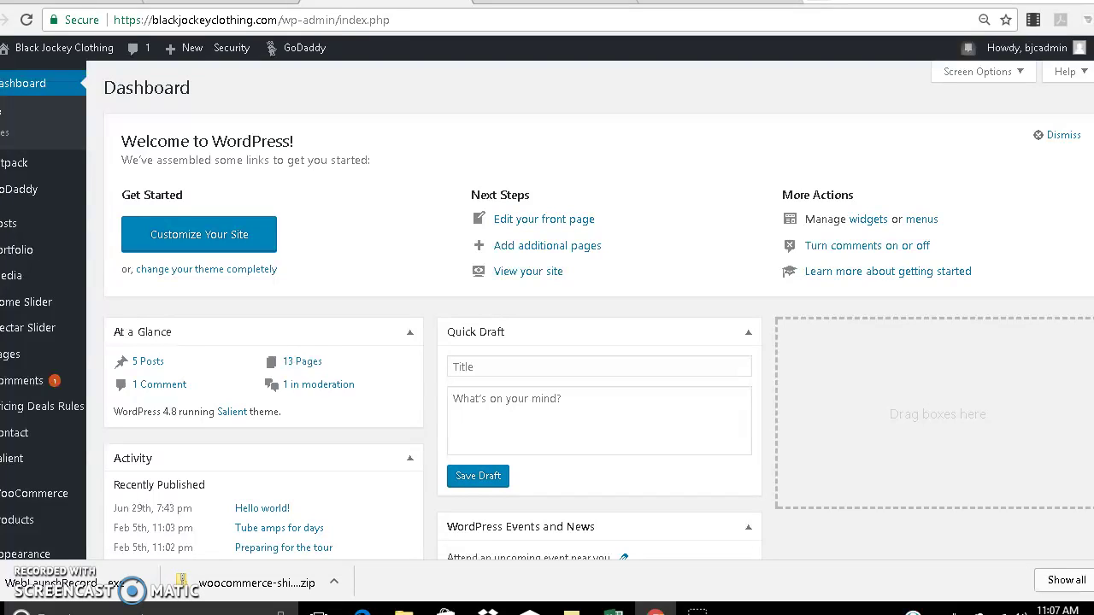
click(192, 480)
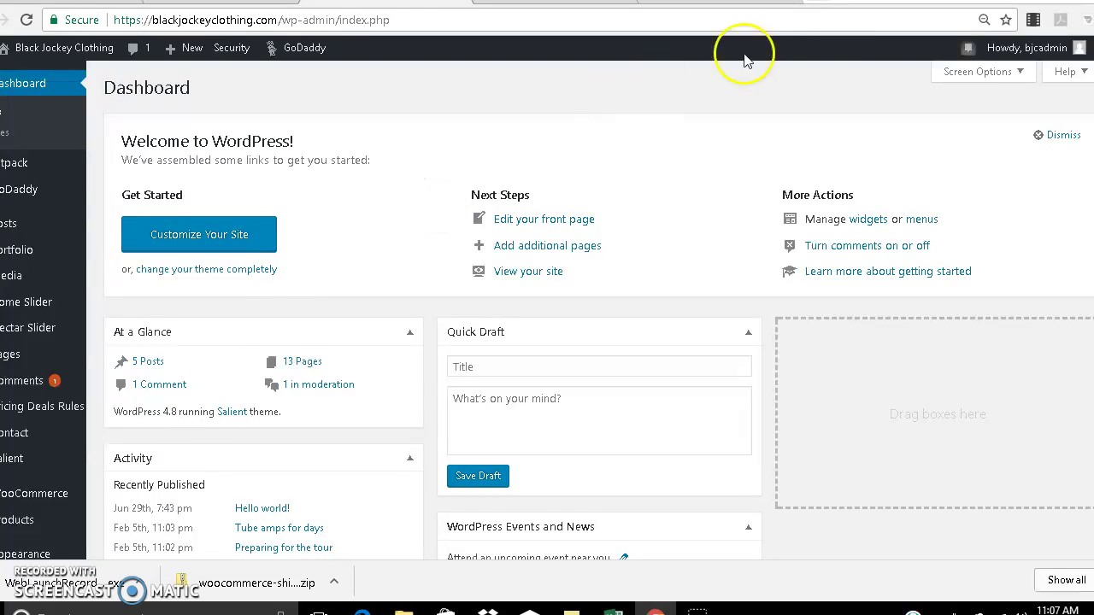
key(super+Right)
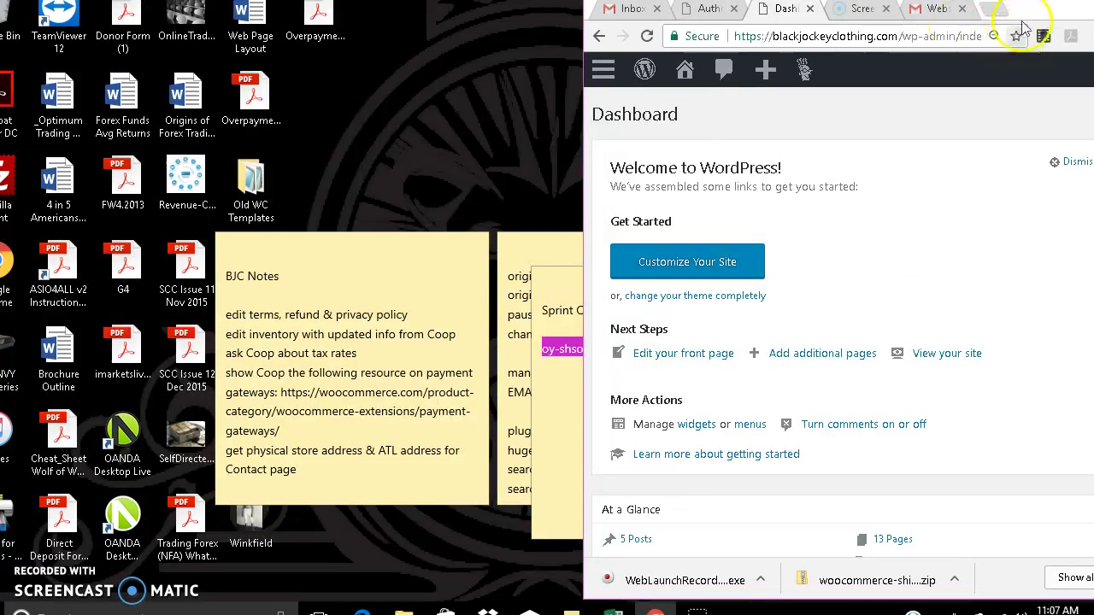
click(1093, 0)
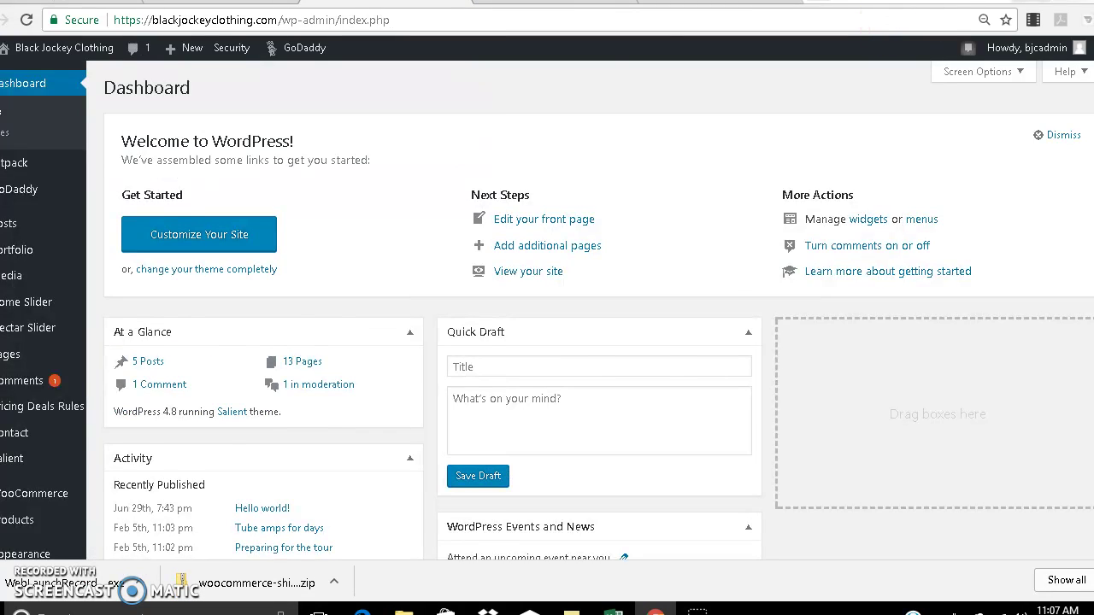
key(super+Right)
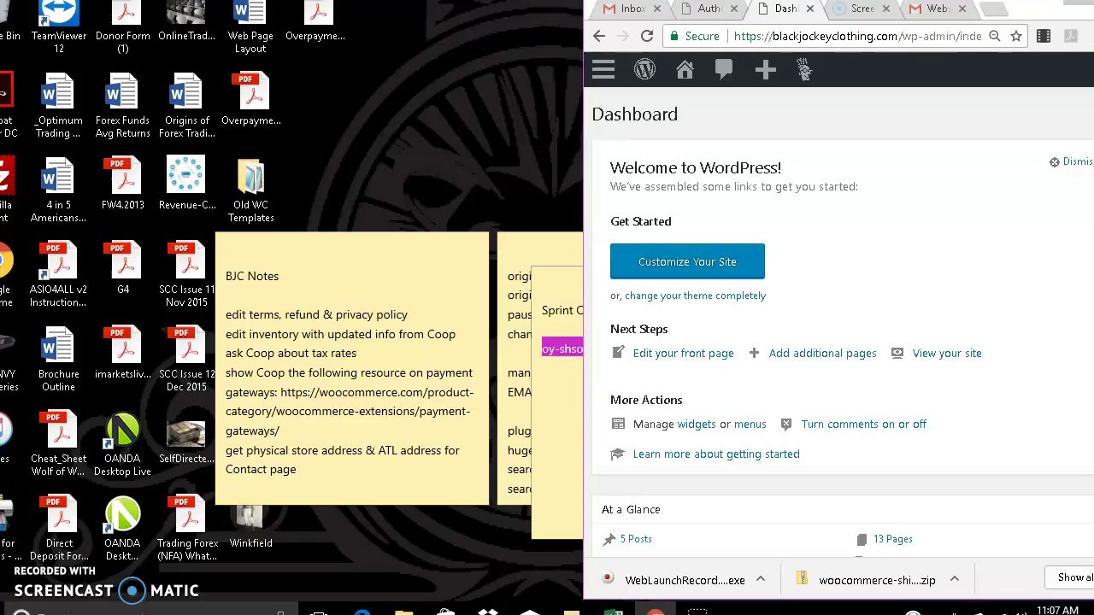
click(1064, 4)
mouse_move(12, 355)
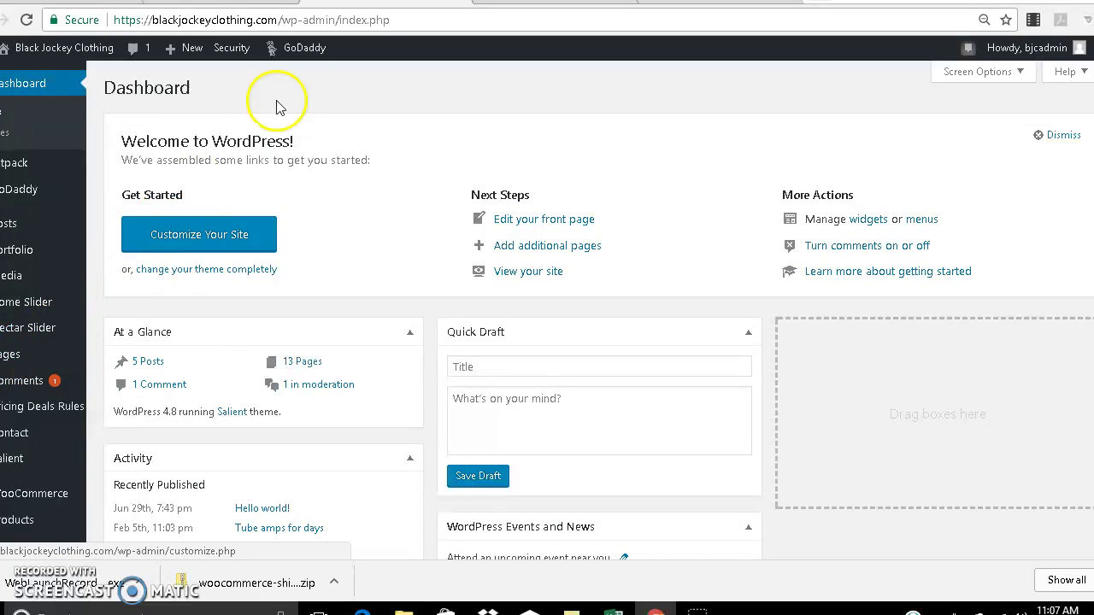
Step: Open the live Black Jockey Clothing site in a new window and look over its home page
right_click(55, 50)
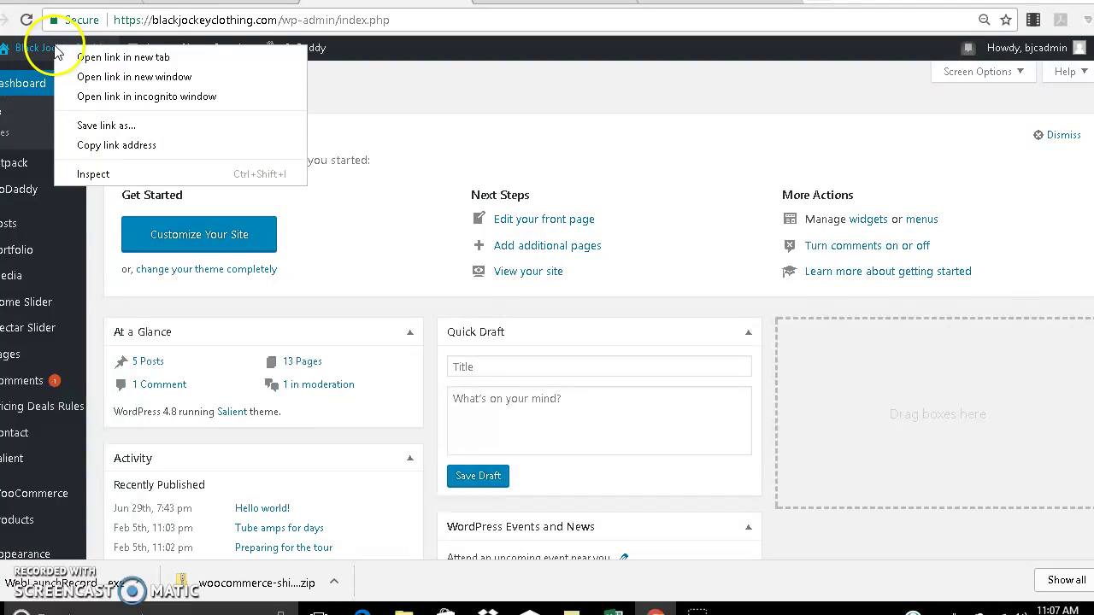
click(101, 78)
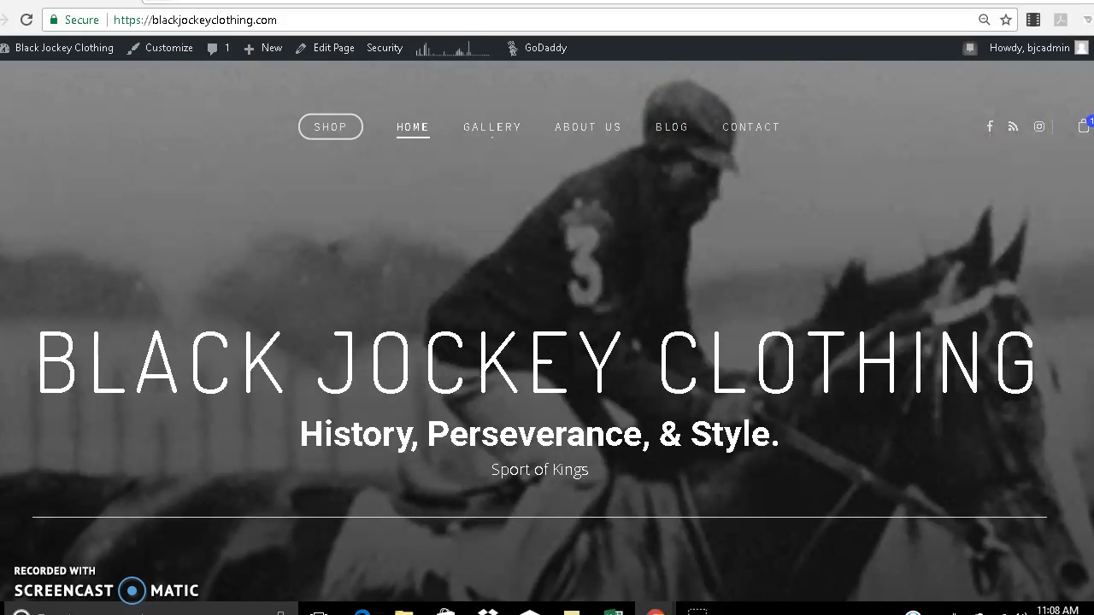
scroll(1091, 580, down, 4)
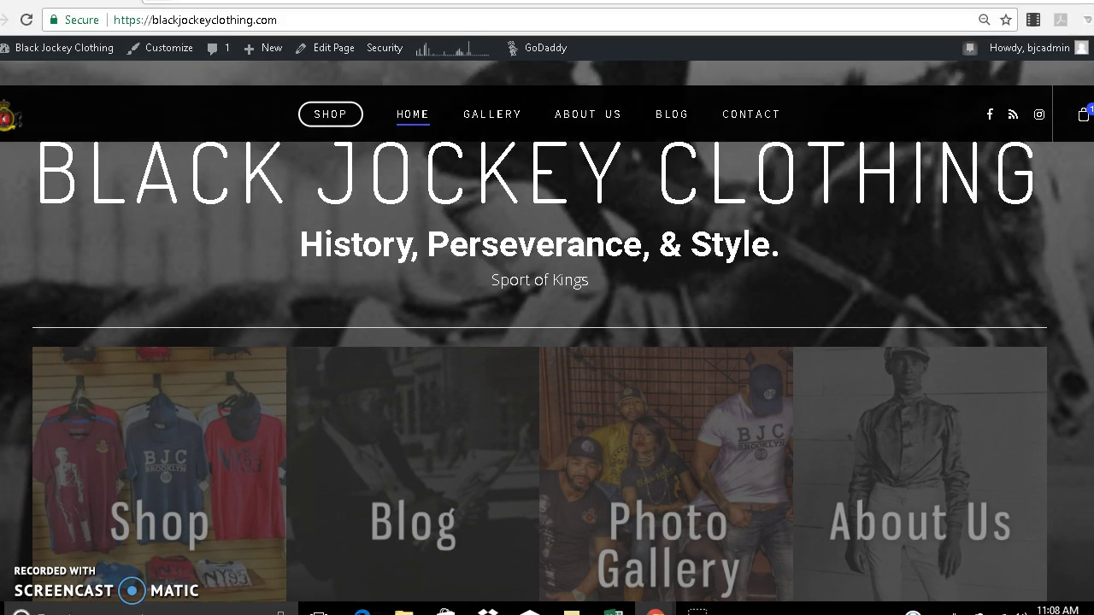
scroll(1090, 579, down, 1)
scroll(1090, 580, up, 1)
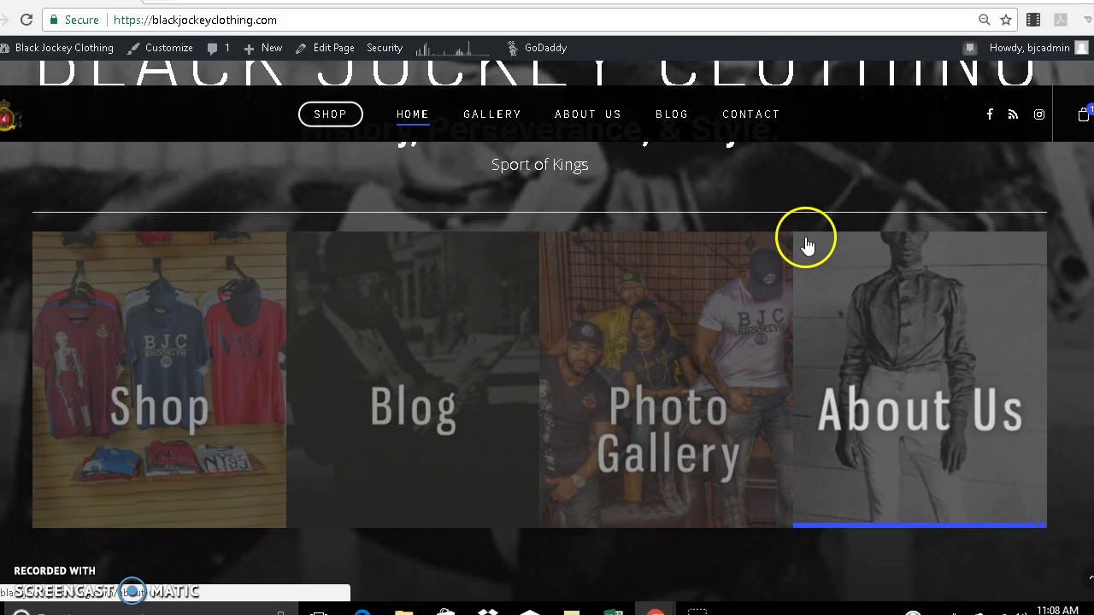
Step: Open the live site's Gallery page and look through its photos
click(506, 118)
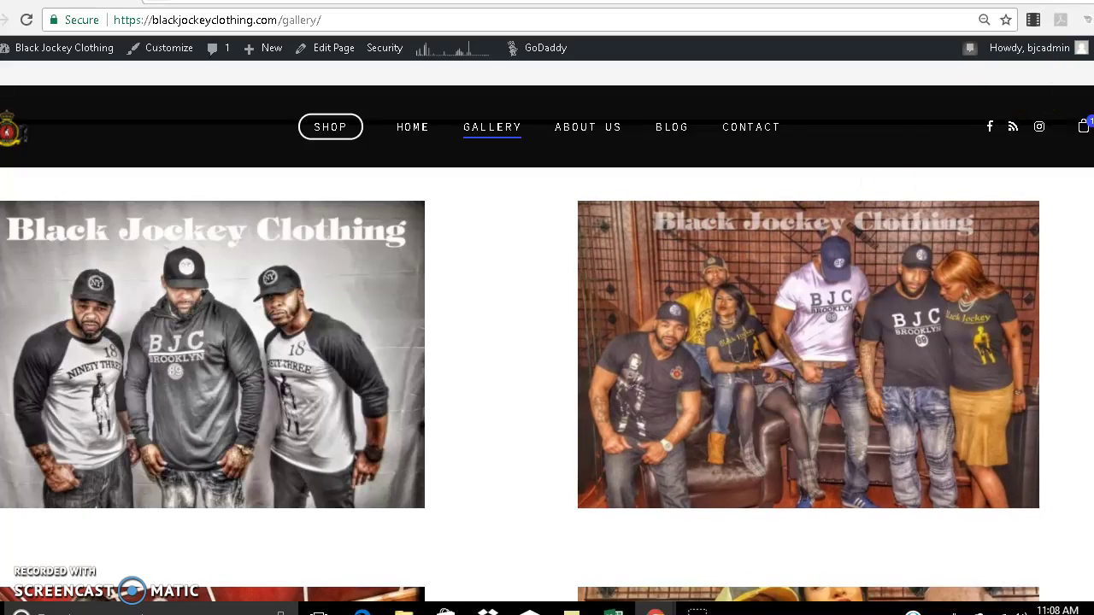
scroll(547, 342, down, 6)
scroll(547, 342, down, 10)
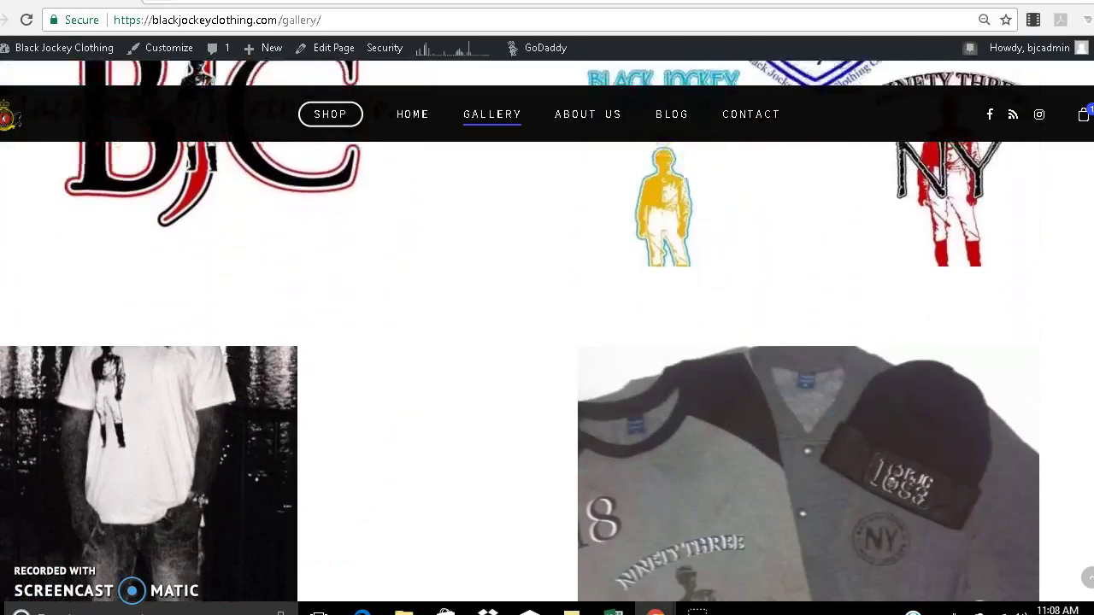
scroll(547, 342, down, 8)
scroll(547, 342, down, 9)
scroll(547, 342, down, 10)
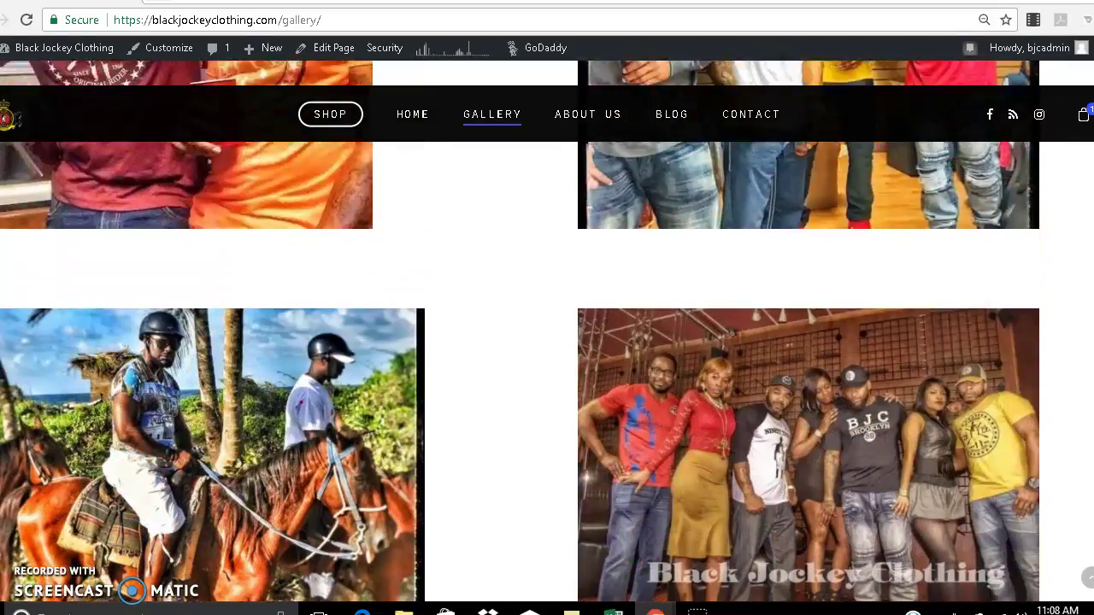
scroll(547, 342, down, 5)
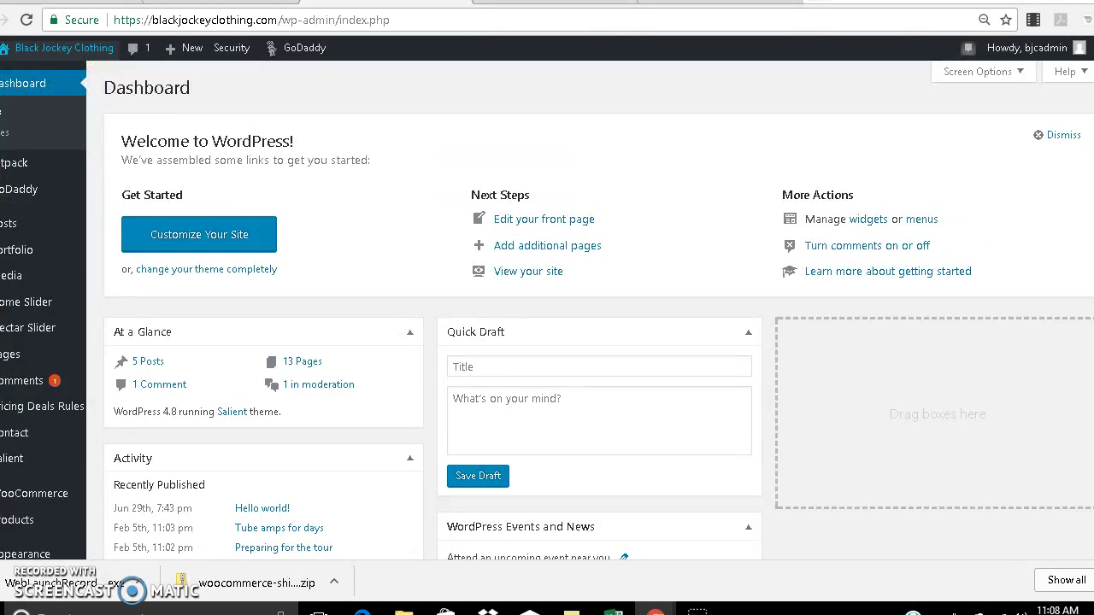
Step: Open the Gallery page for editing from the WordPress dashboard's list of pages
click(10, 354)
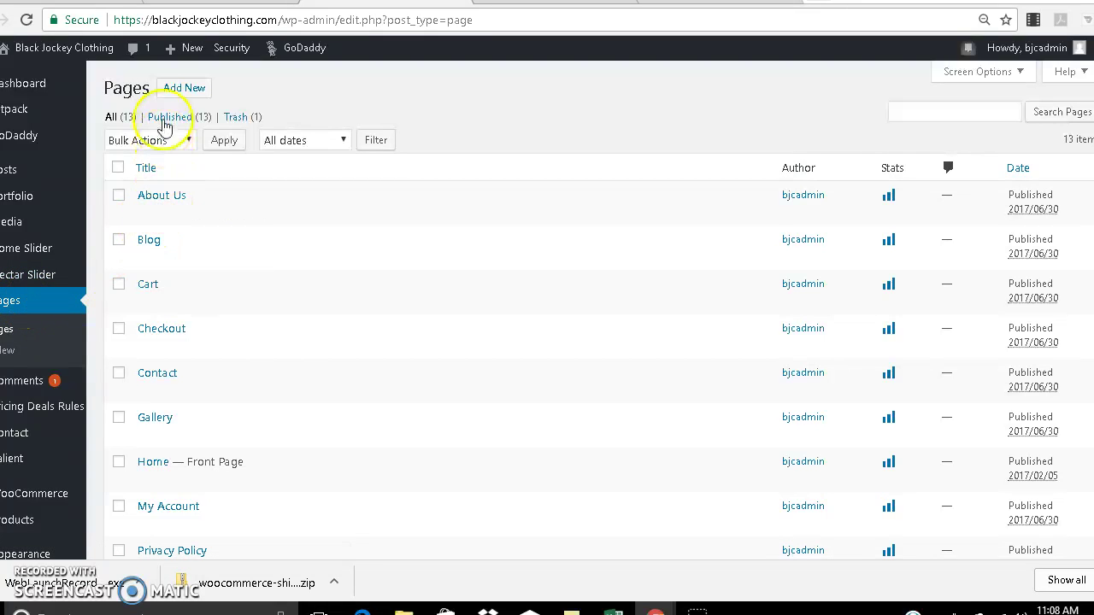
mouse_move(162, 244)
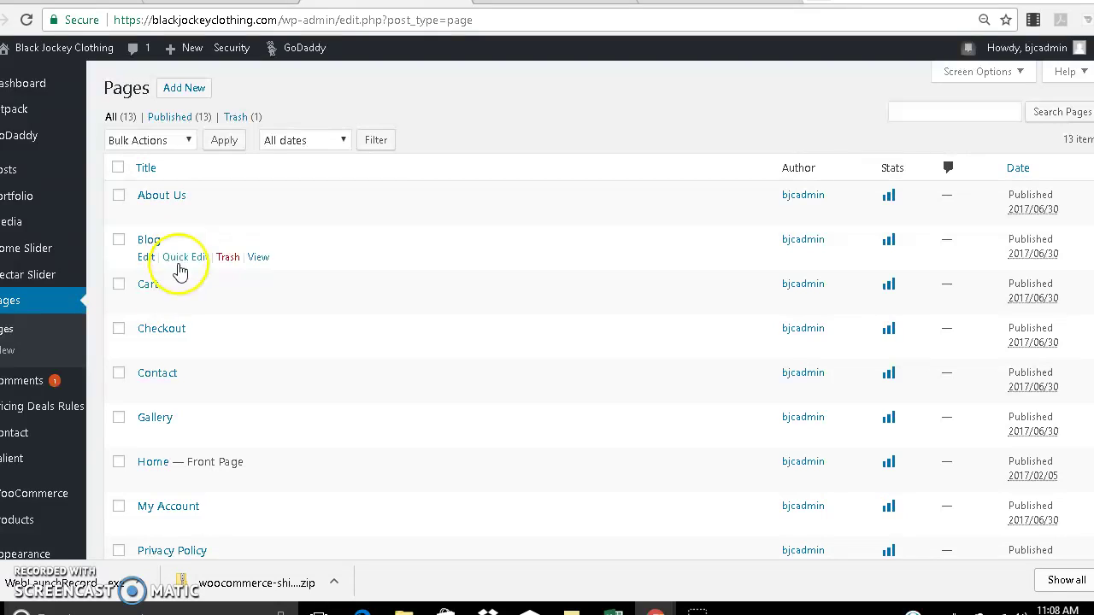
mouse_move(158, 414)
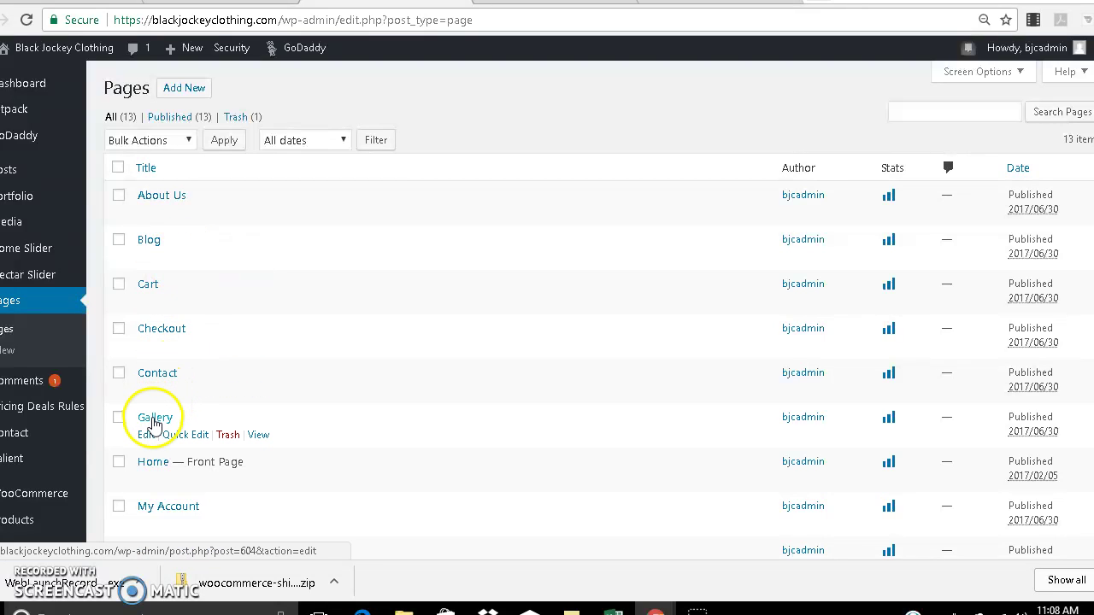
click(119, 418)
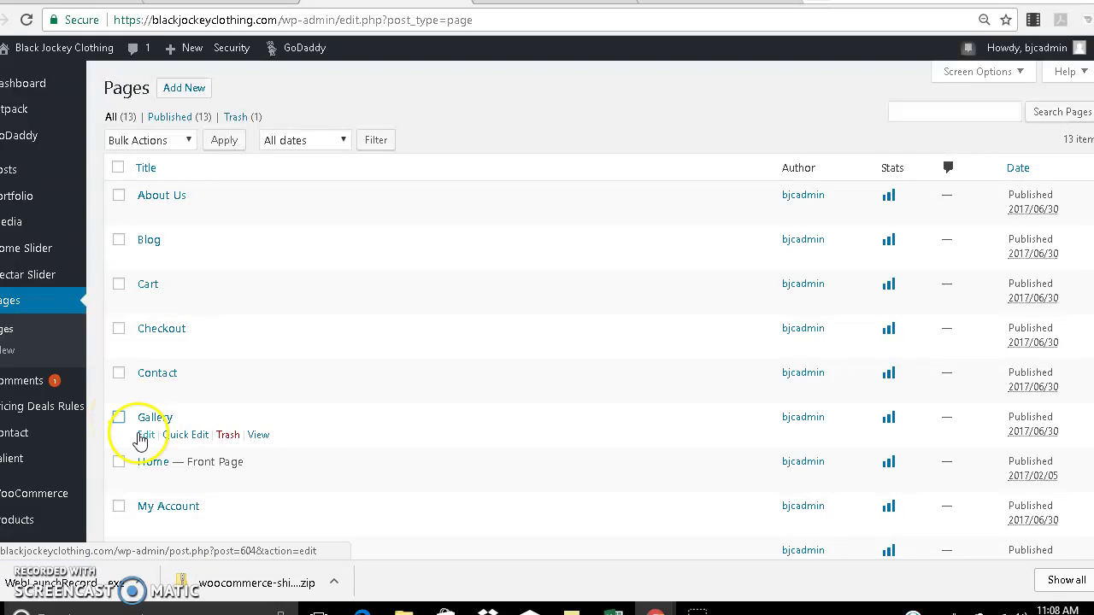
click(154, 419)
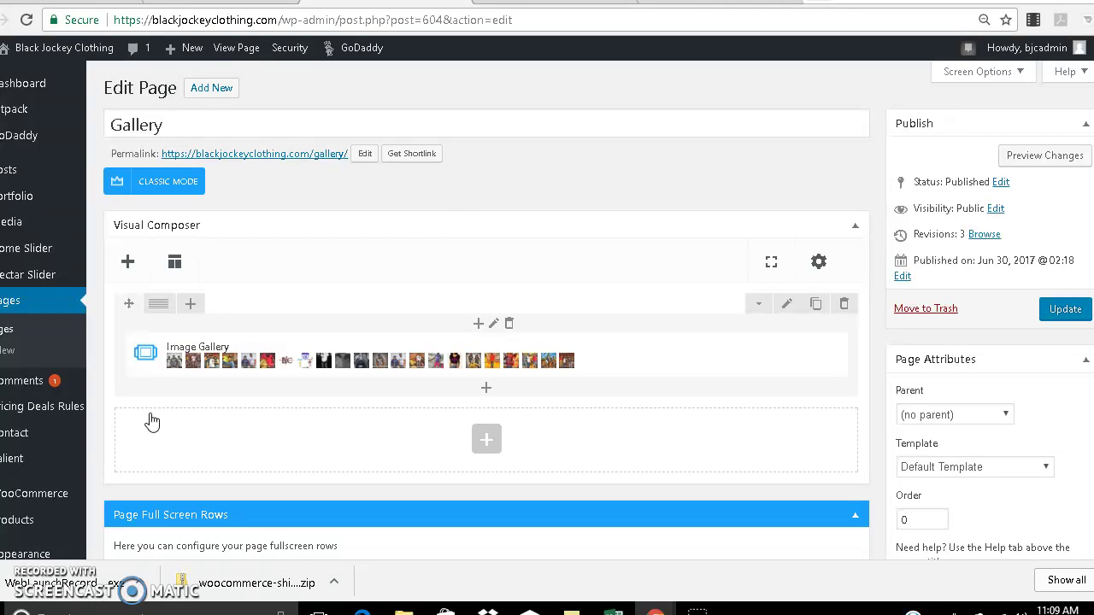
Step: Open the settings of the Image Gallery element in the page's Visual Composer layout
click(210, 225)
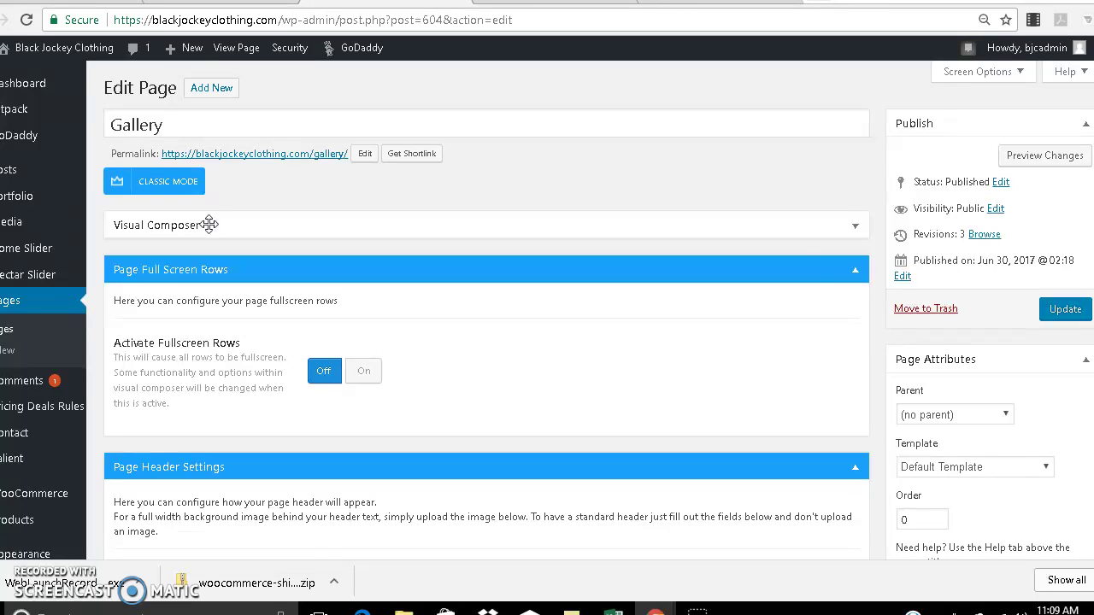
click(209, 225)
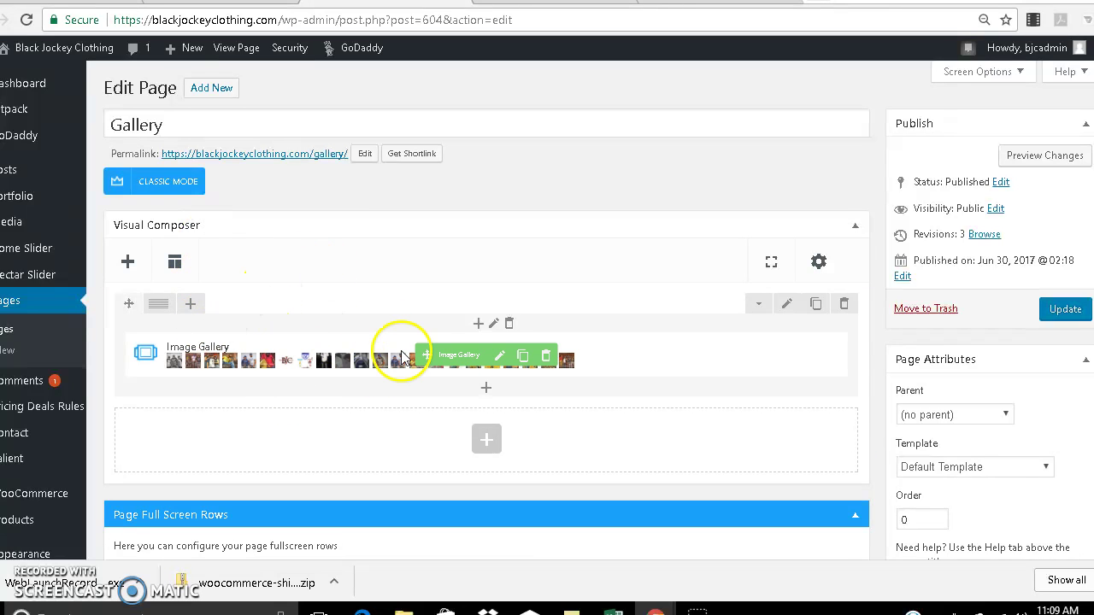
mouse_move(361, 357)
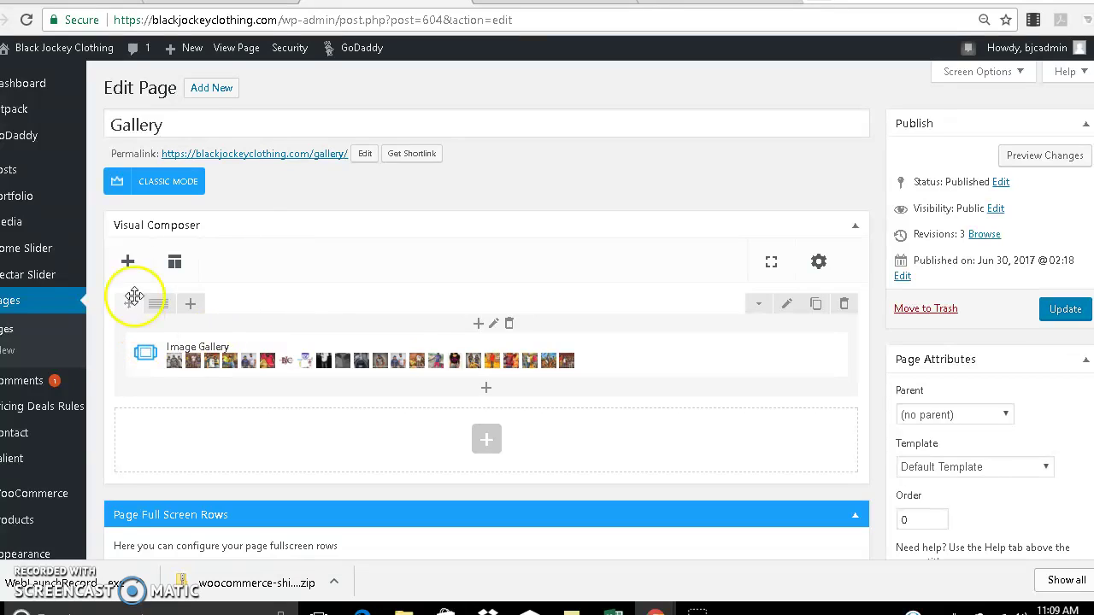
mouse_move(325, 381)
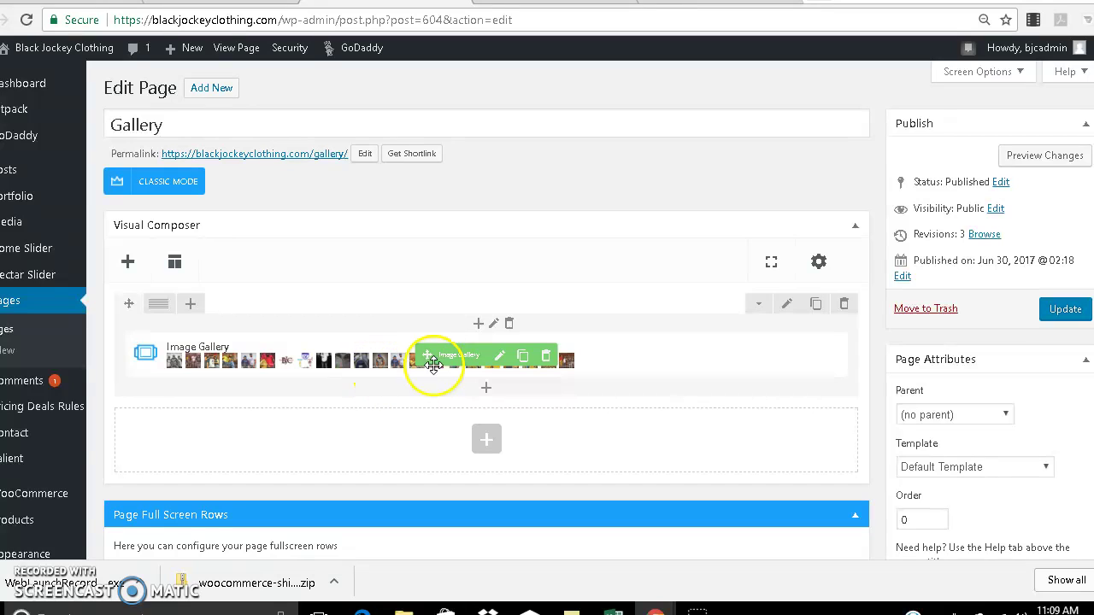
click(501, 362)
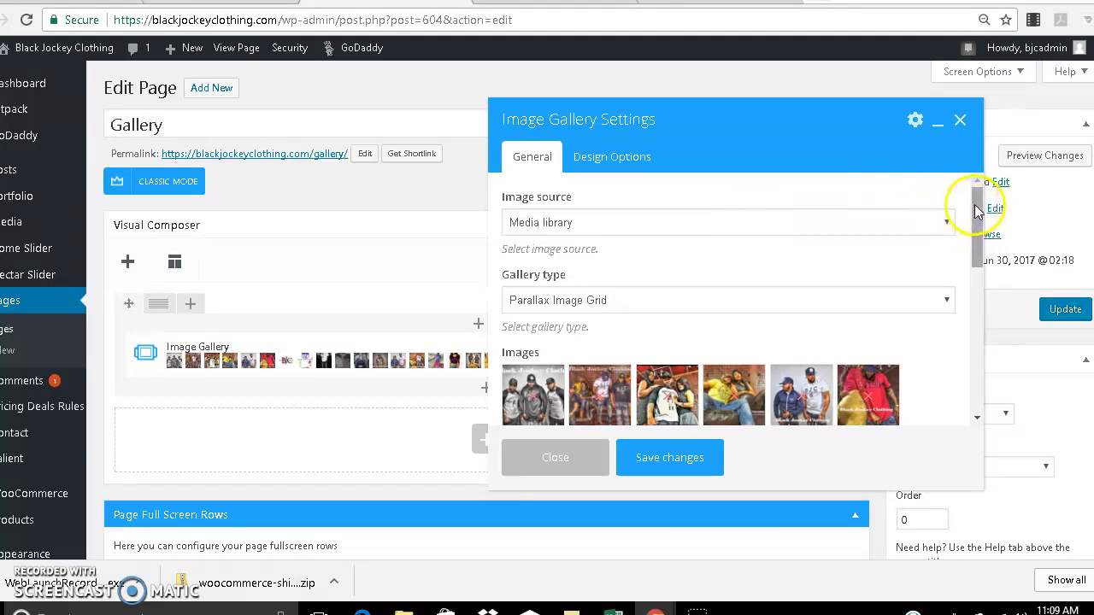
Step: Review the gallery's image thumbnails and start adding images to the set
drag(976, 209, 970, 270)
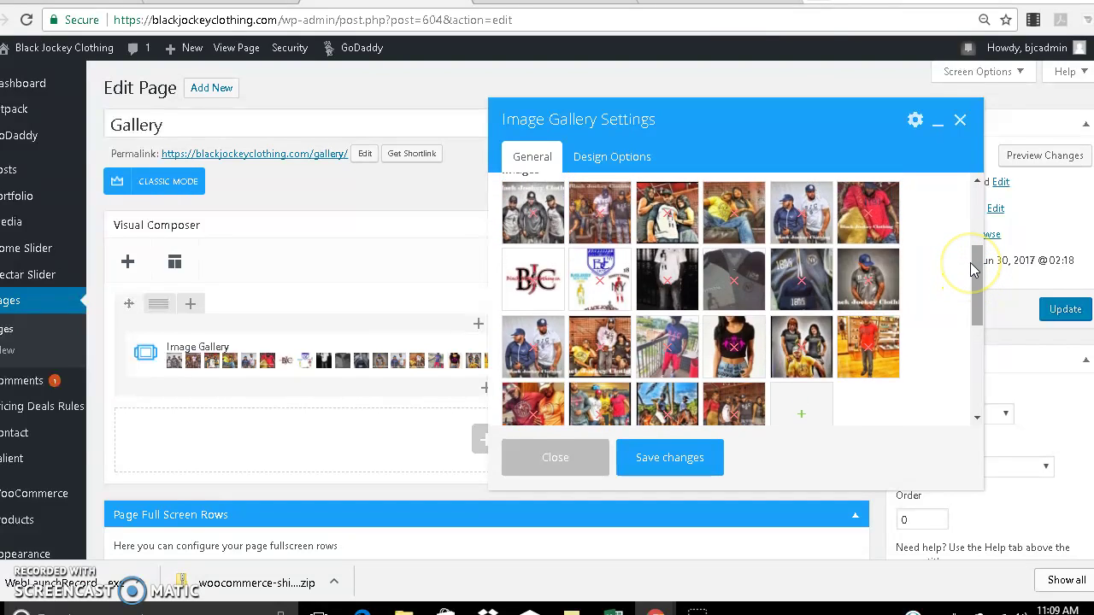
drag(801, 352, 601, 289)
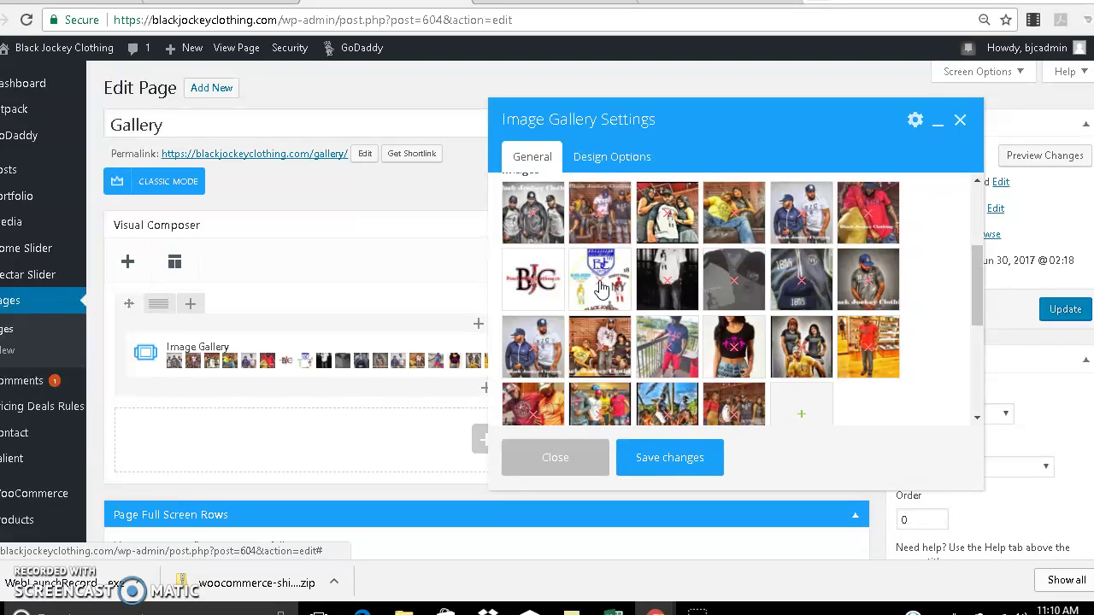
drag(609, 285, 734, 294)
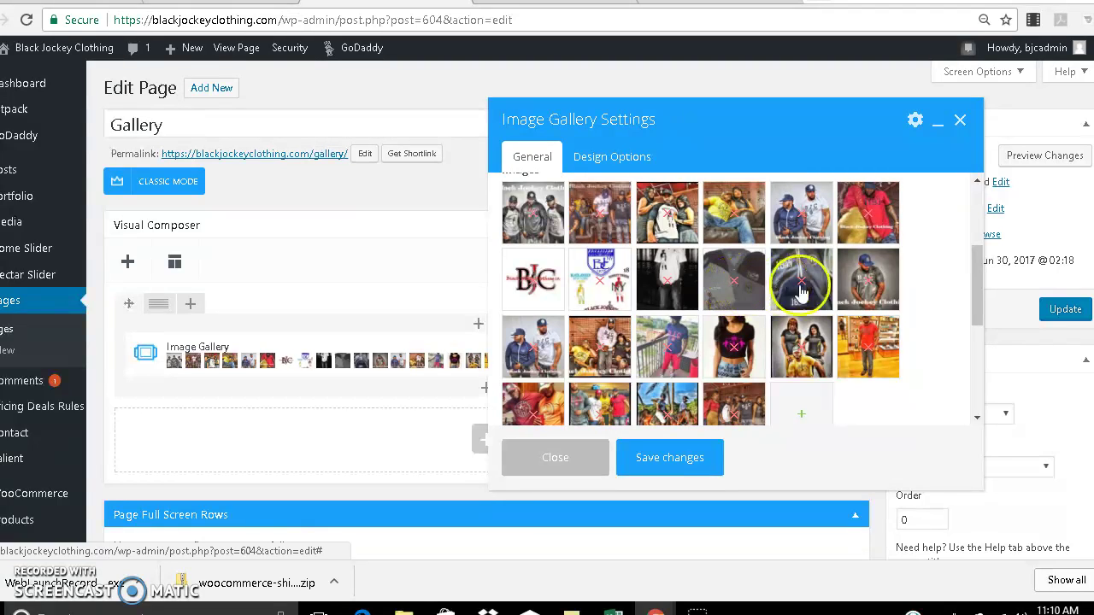
drag(972, 280, 897, 337)
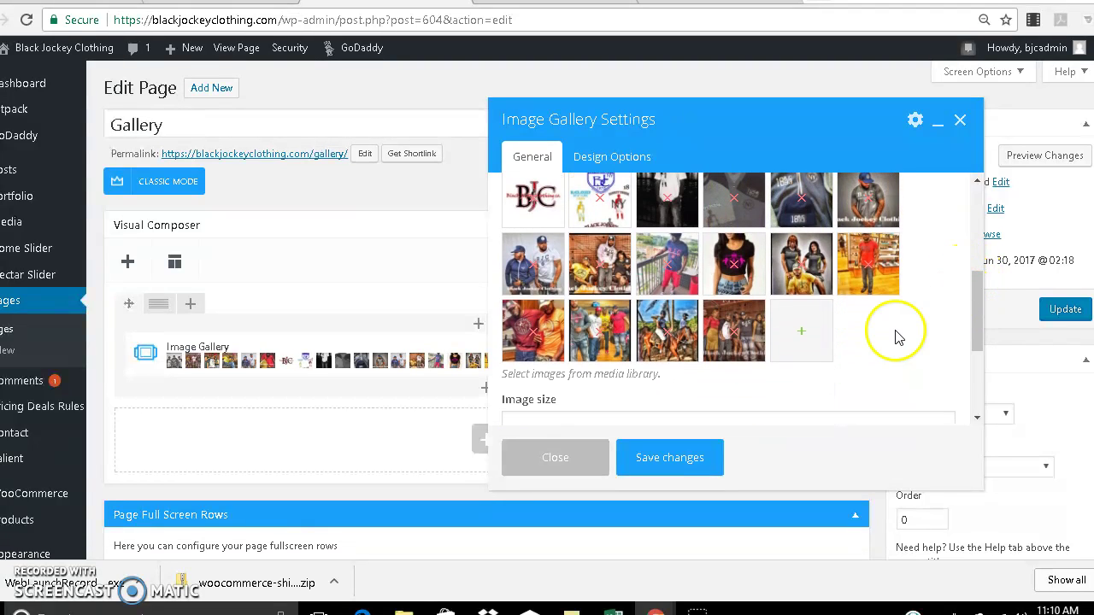
click(803, 335)
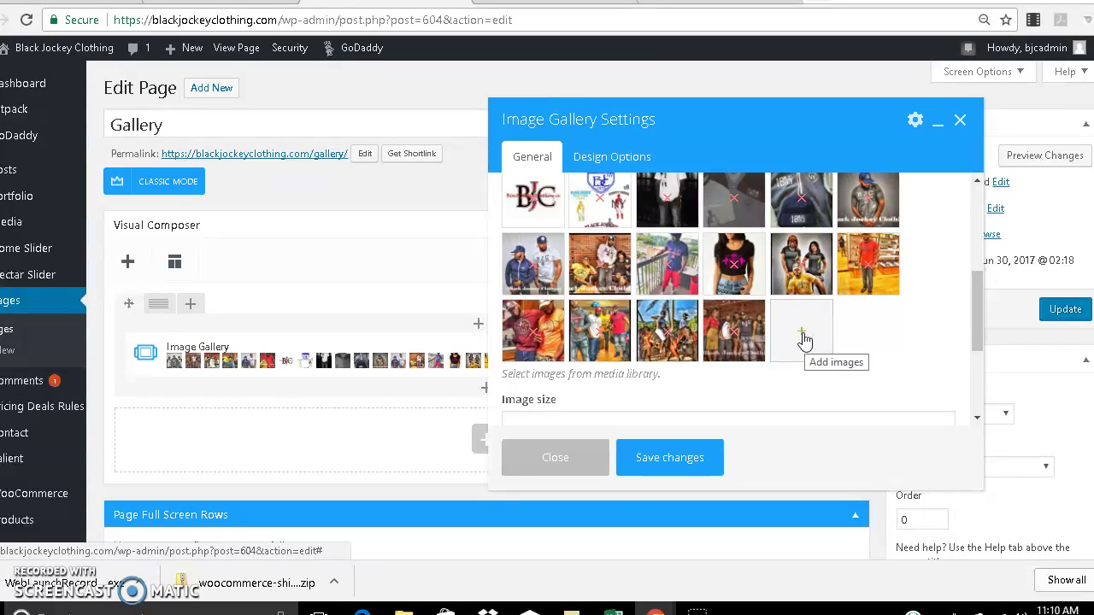
click(801, 333)
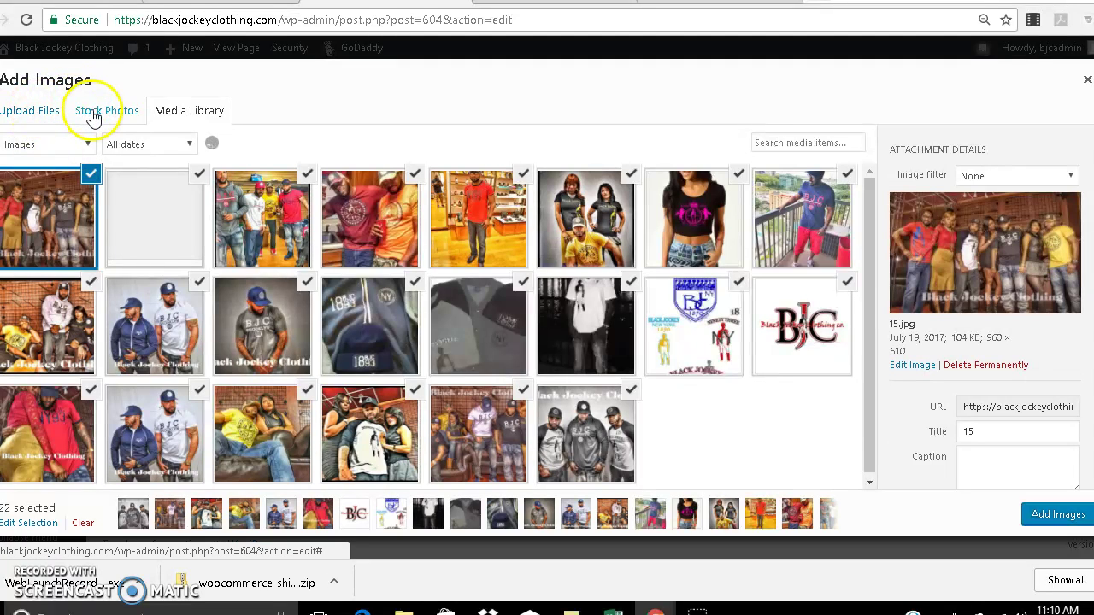
Step: Upload the image African-American-Jockey__05 from the Blog Imgs folder to the media library
click(17, 119)
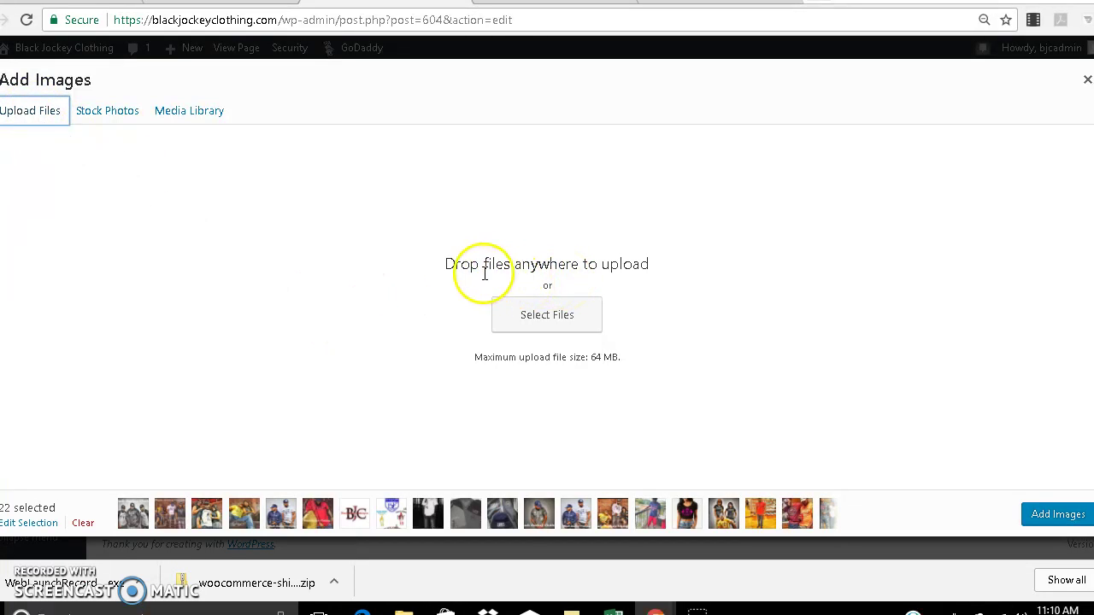
click(546, 322)
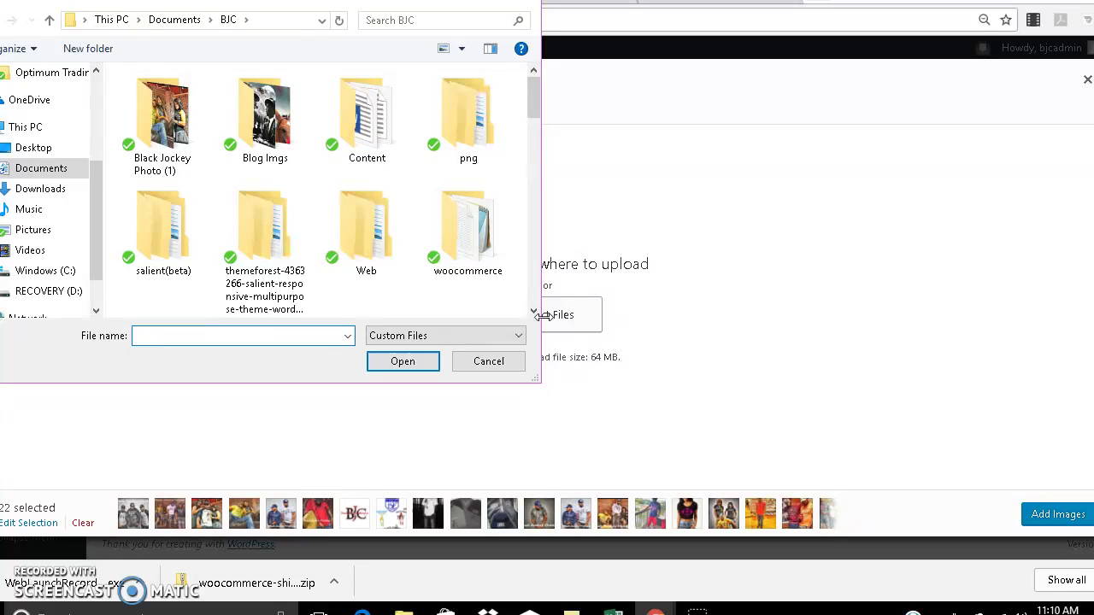
double_click(282, 154)
click(282, 154)
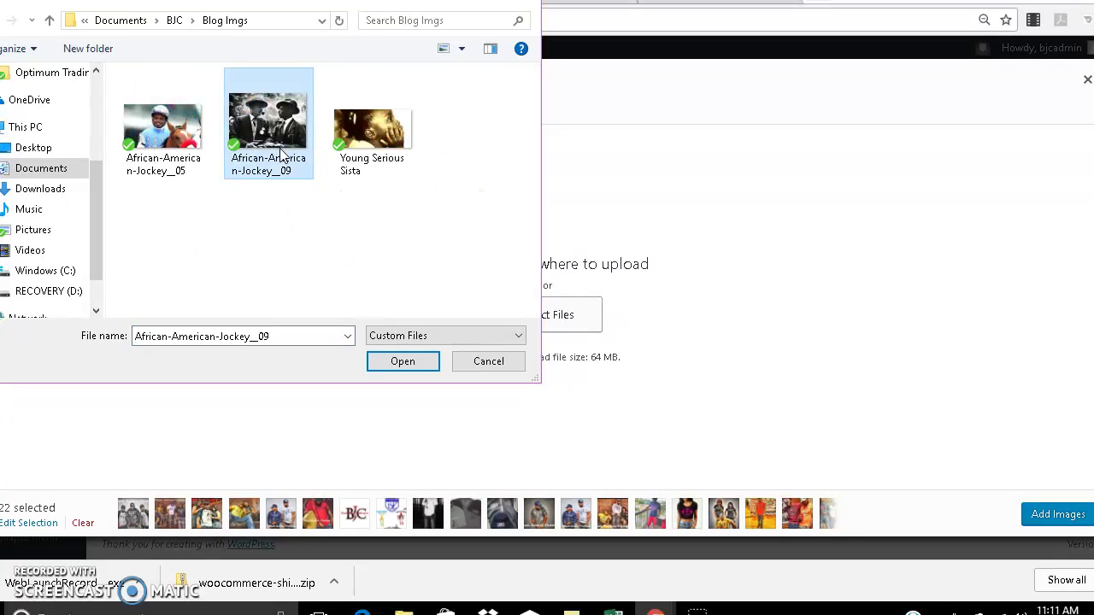
click(182, 147)
click(402, 362)
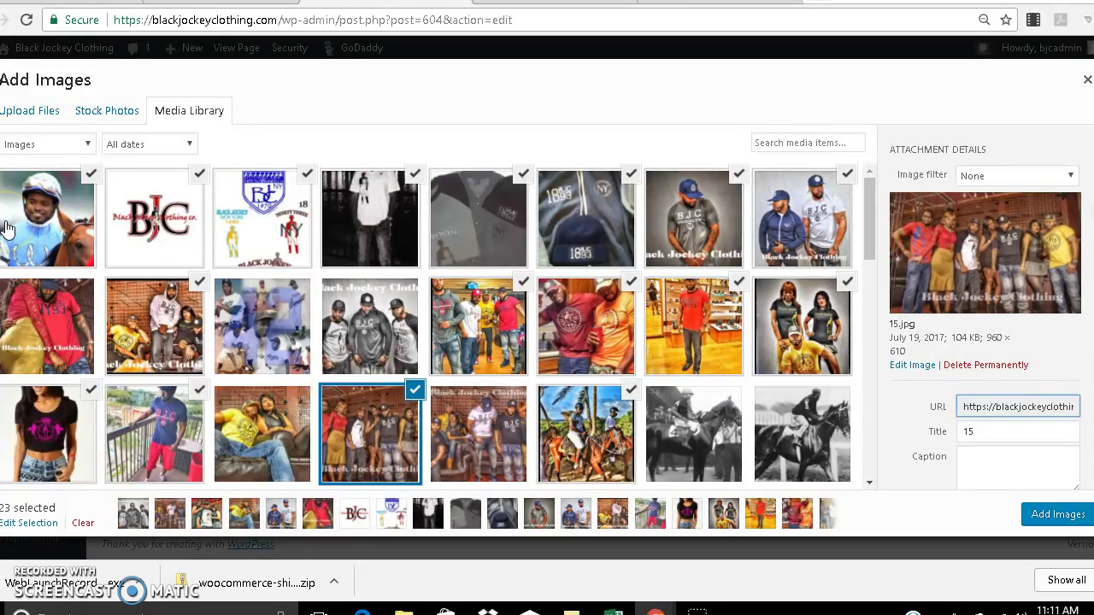
Step: Try to add the selected images, including the uploaded jockey photo, to the gallery, and close the image chooser
click(1051, 527)
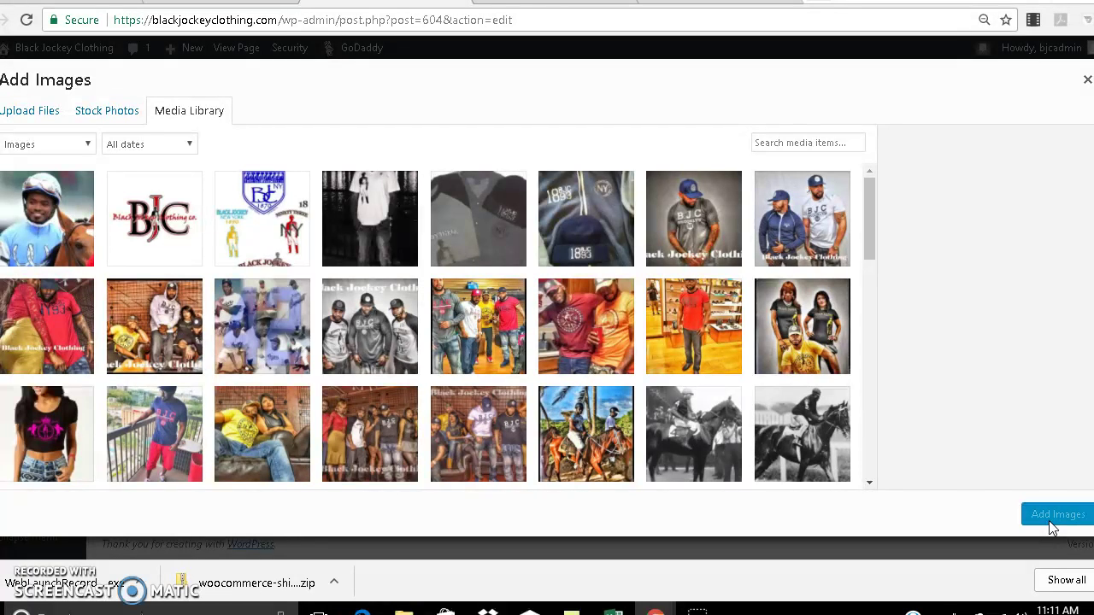
drag(1050, 416, 1057, 332)
click(1087, 80)
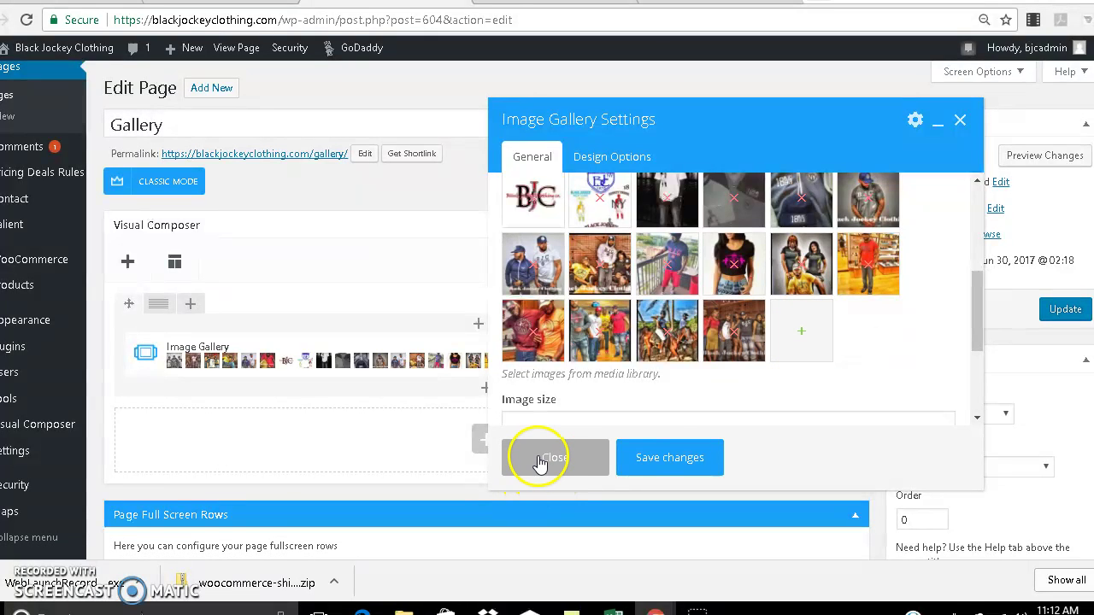
Step: Save the Image Gallery element's settings and update the Gallery page
click(692, 459)
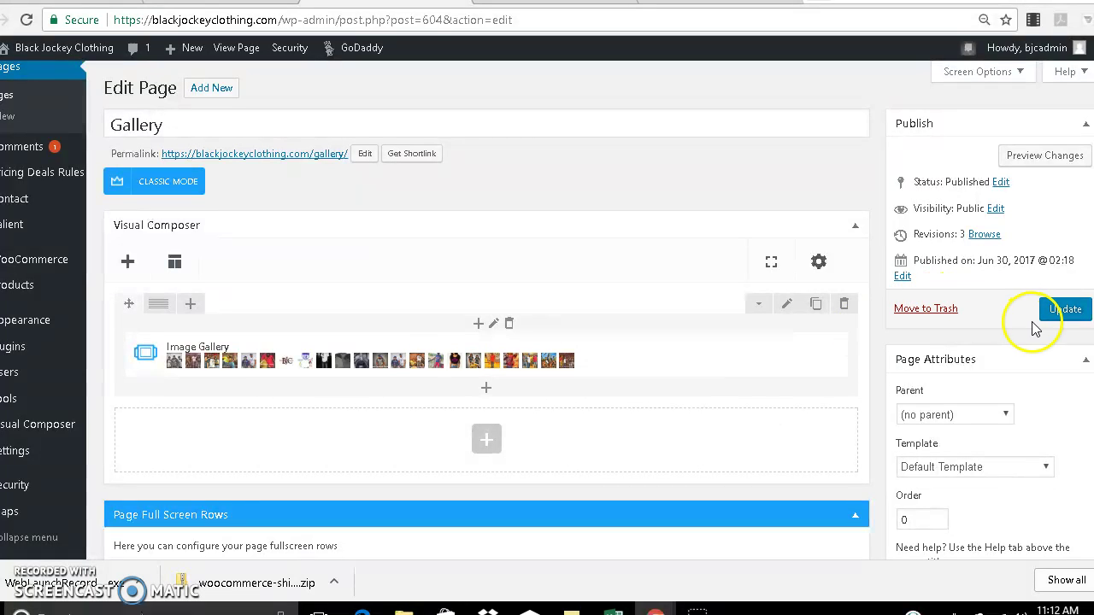
click(1059, 311)
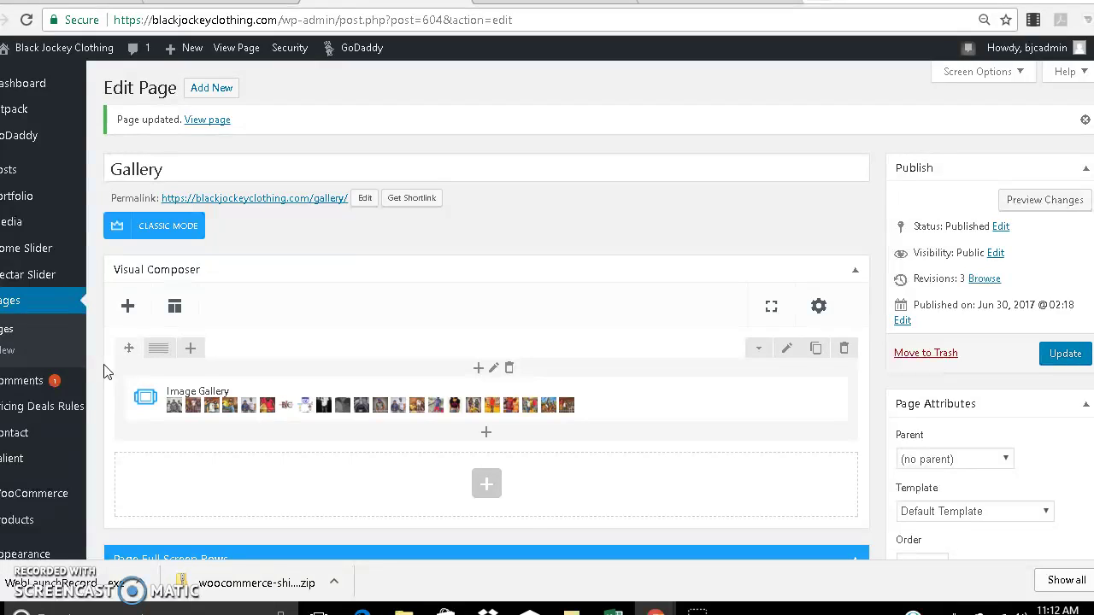
Step: Open the store's full product list in the site's administration area
scroll(106, 370, down, 1)
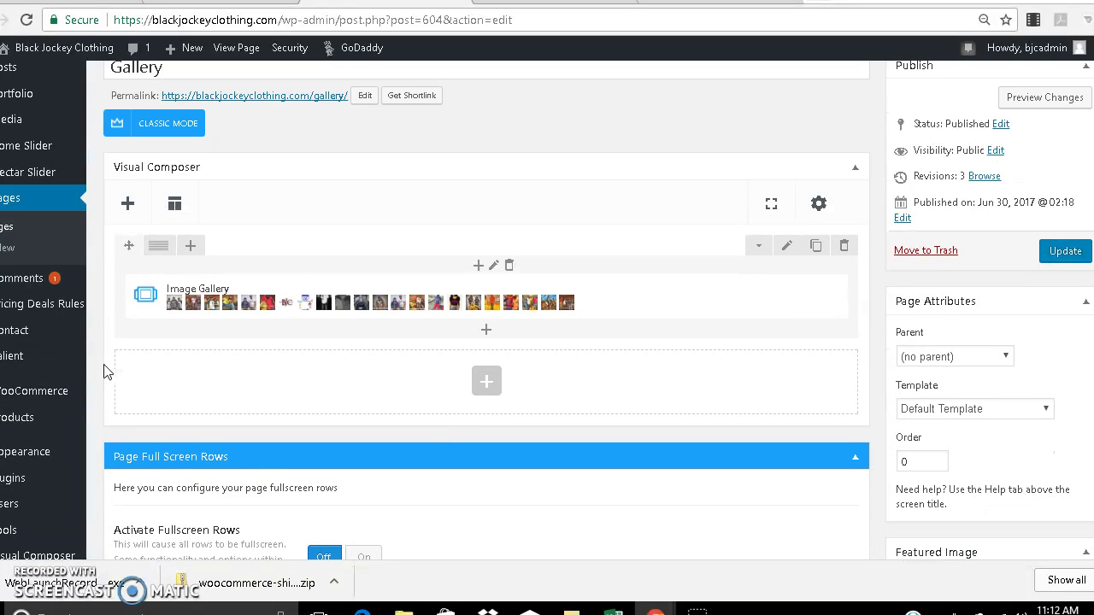
scroll(106, 371, down, 1)
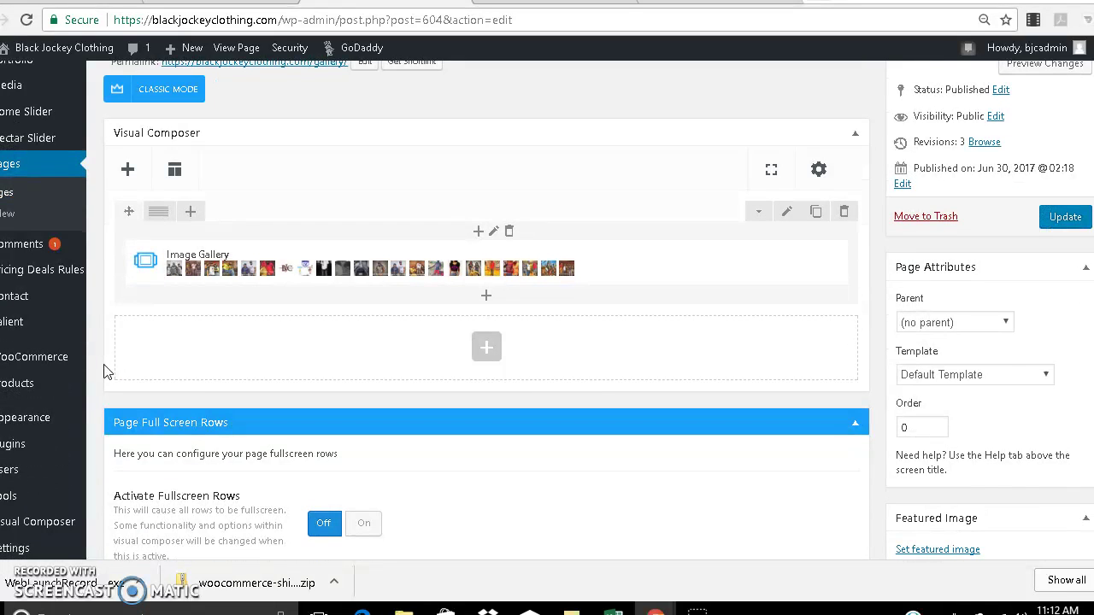
scroll(106, 370, up, 1)
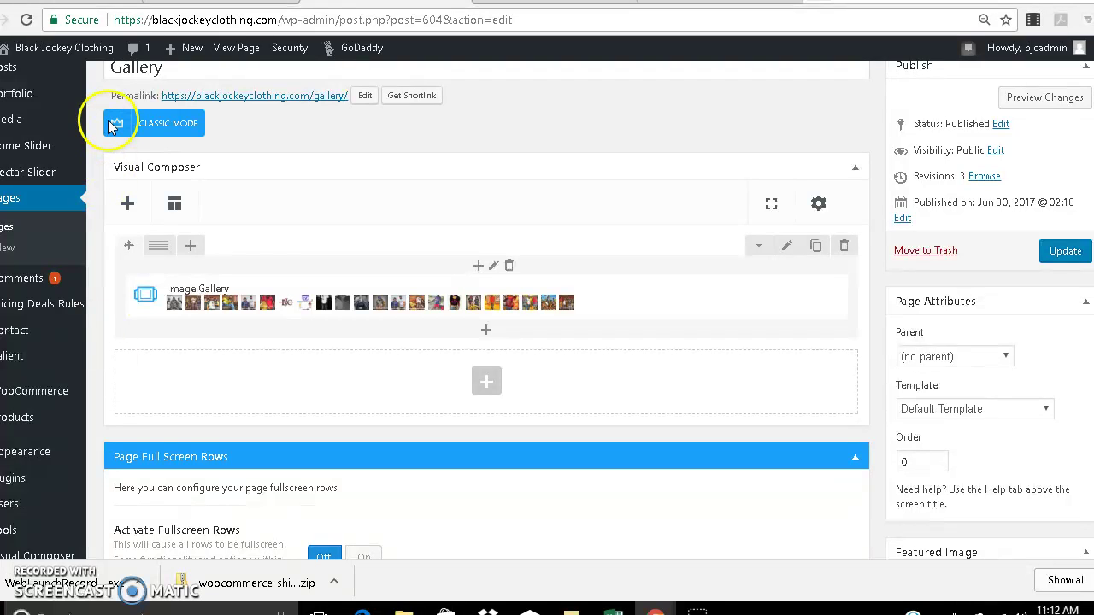
mouse_move(45, 53)
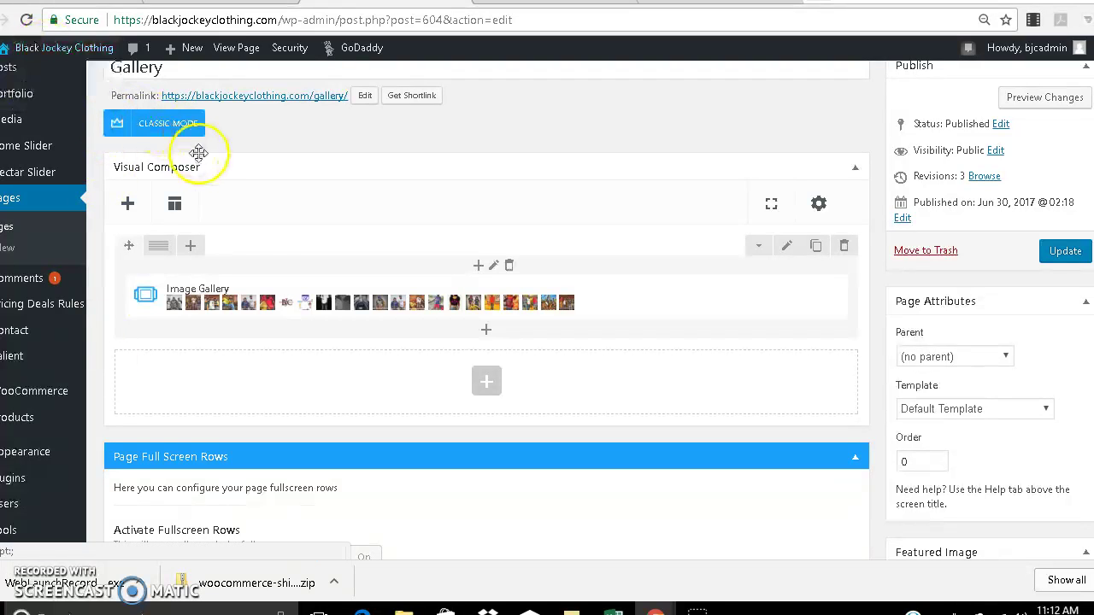
mouse_move(12, 428)
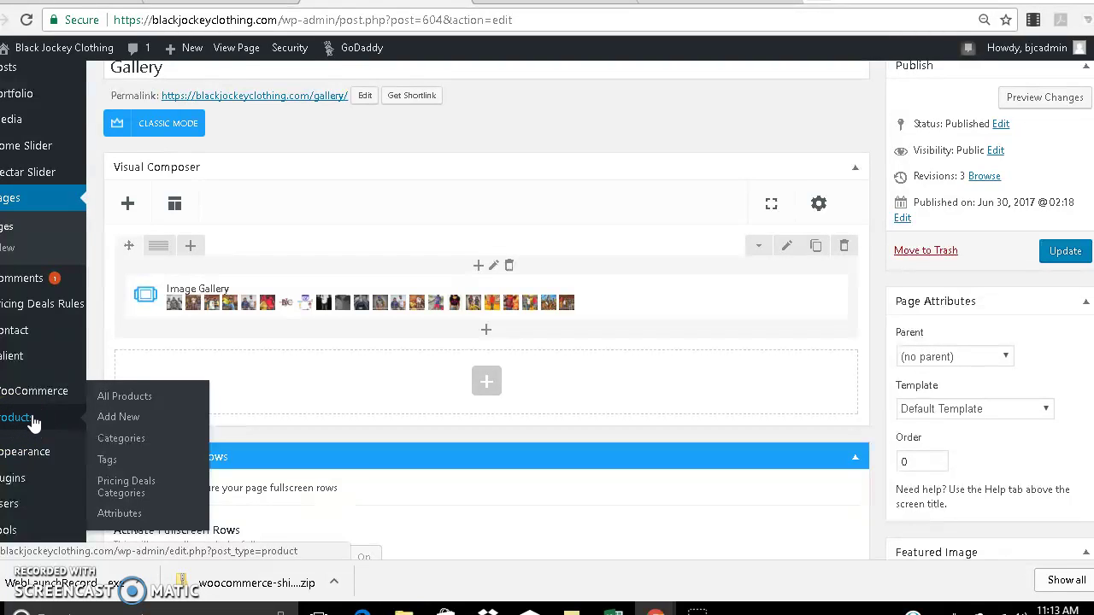
mouse_move(38, 394)
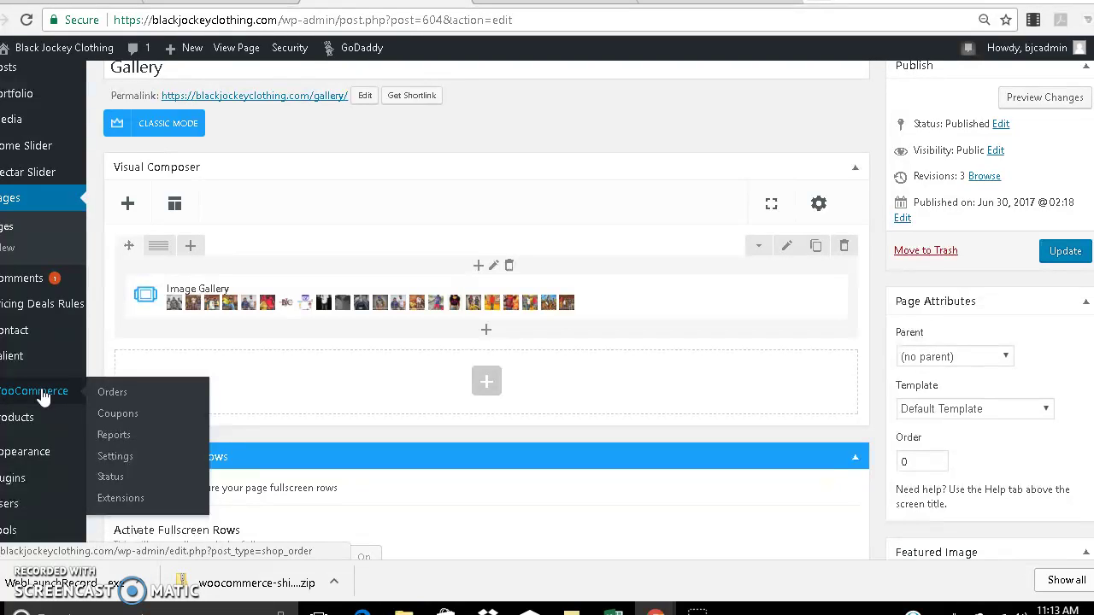
click(19, 419)
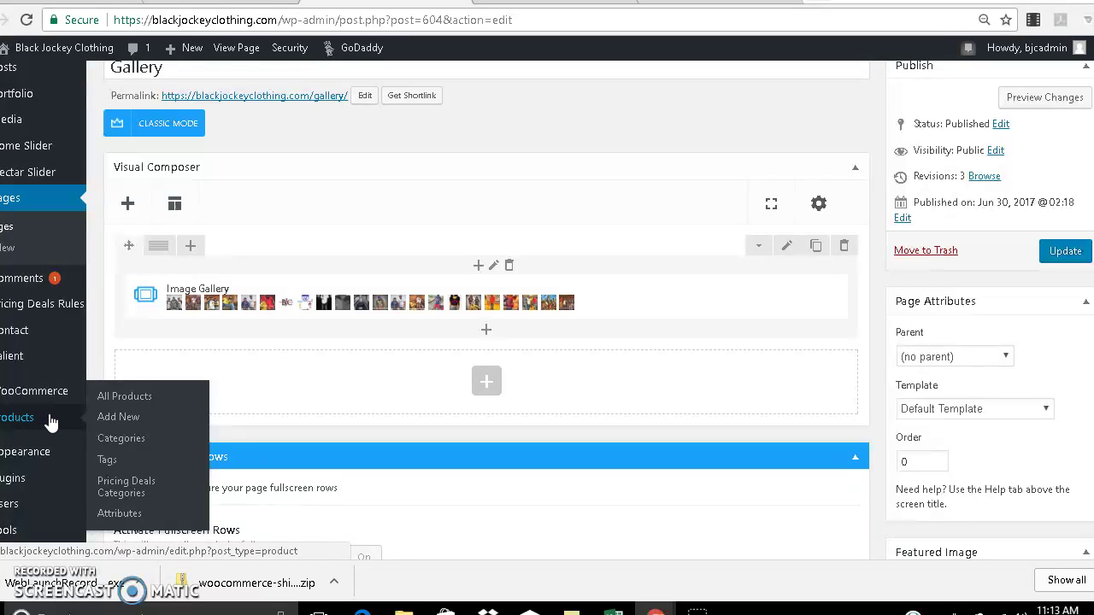
click(50, 419)
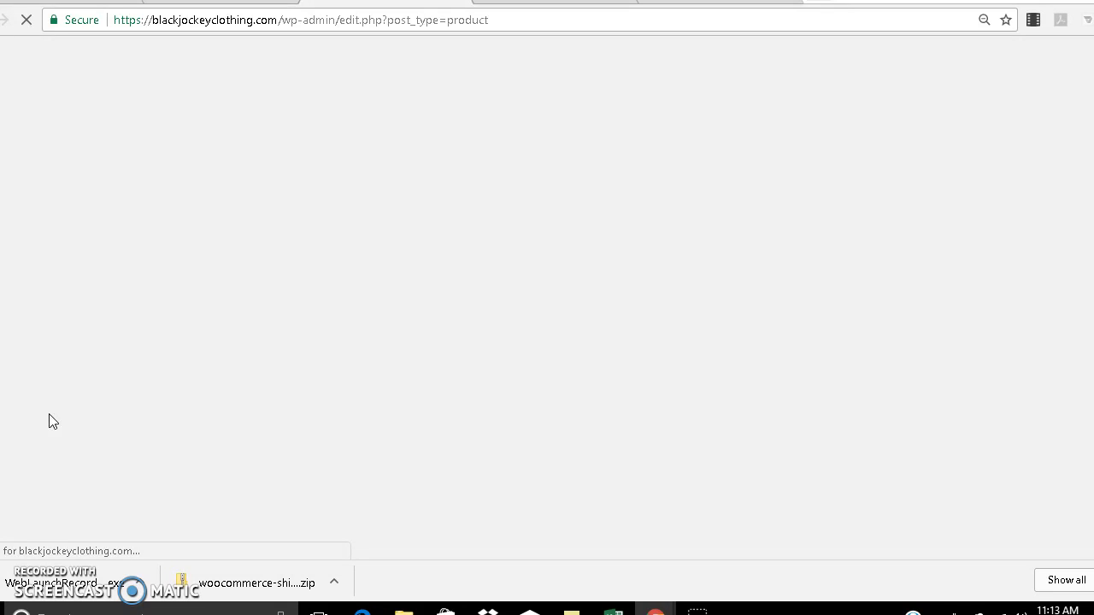
click(68, 359)
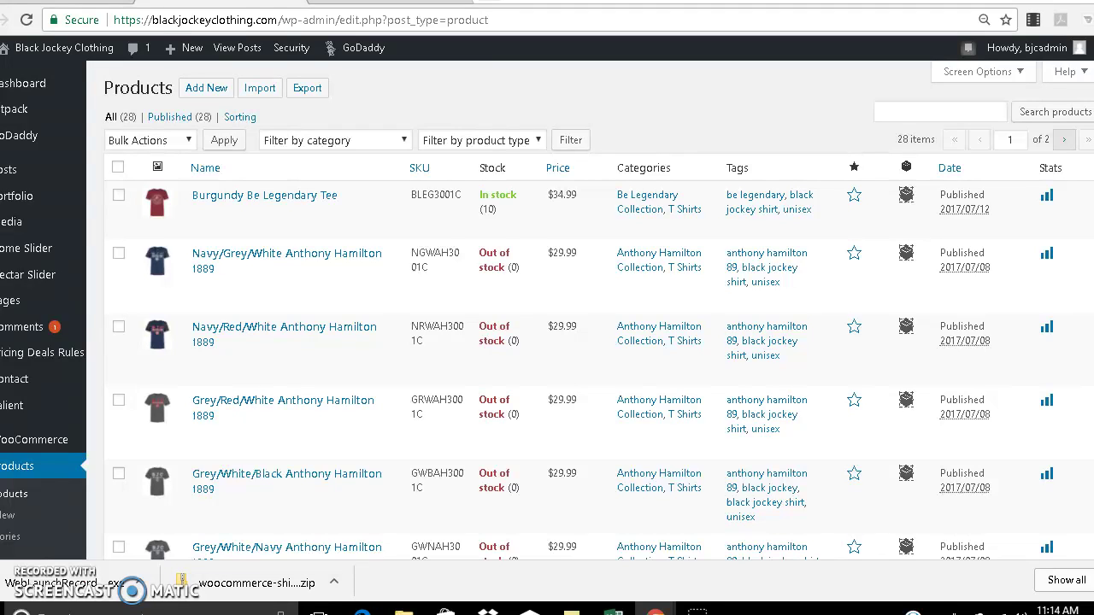
Step: Browse the product list and open the Navy/Grey/White Anthony Hamilton 1889 product for editing
click(204, 117)
scroll(547, 341, down, 4)
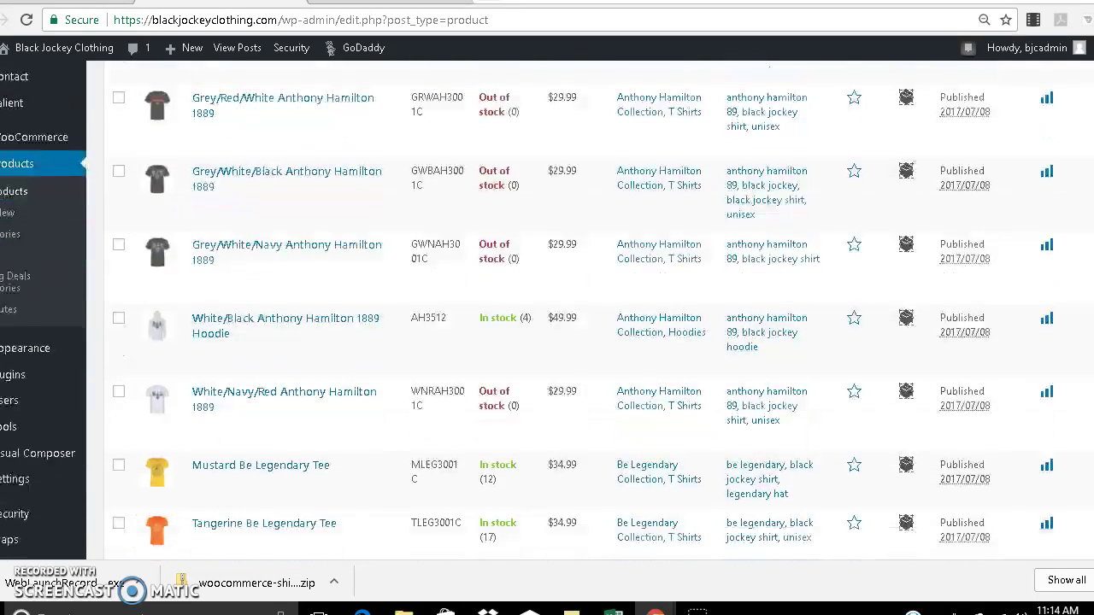
scroll(547, 341, up, 4)
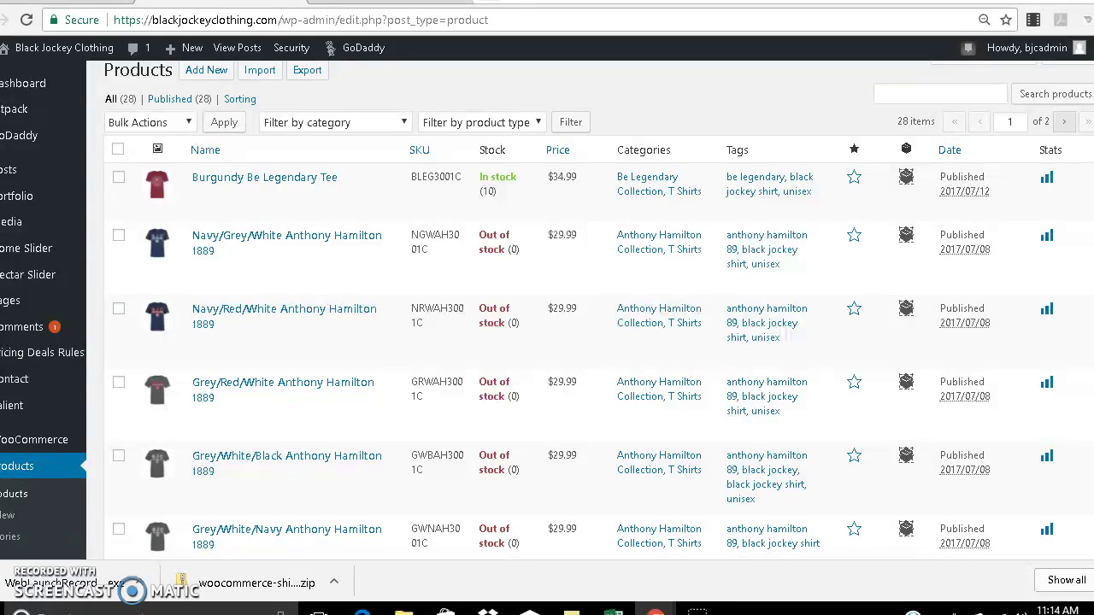
click(282, 241)
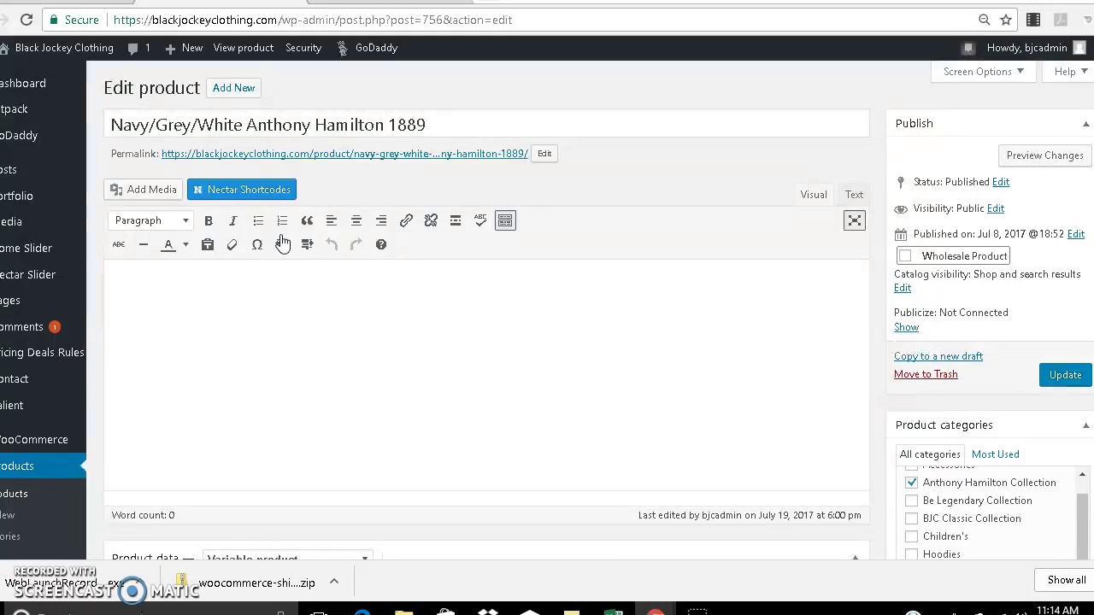
Step: Look over the start of the product editor and highlight the entire product title
scroll(283, 244, down, 1)
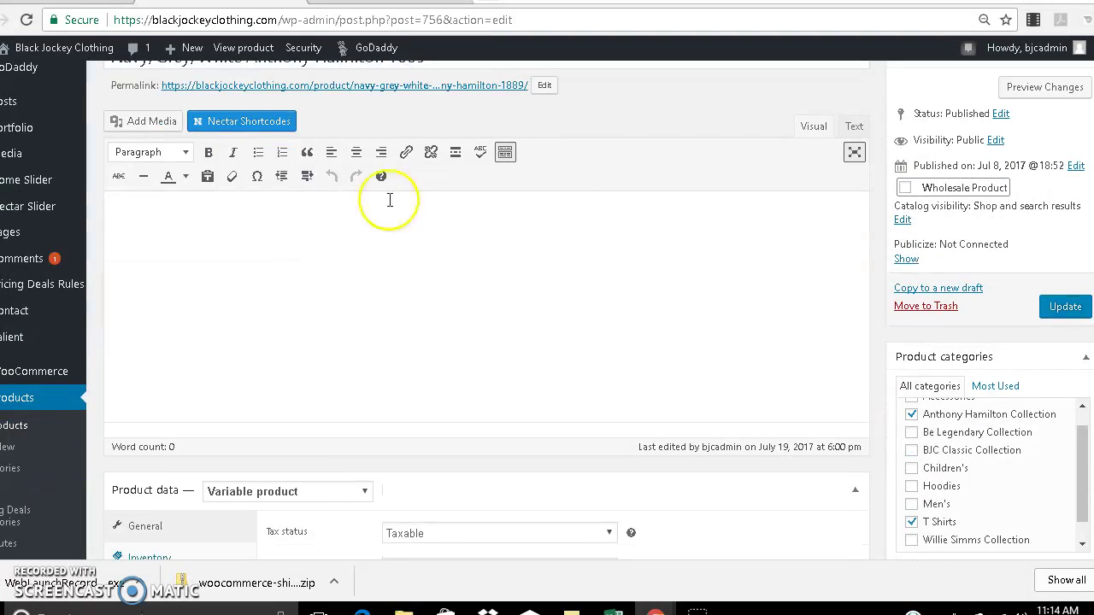
scroll(547, 308, up, 1)
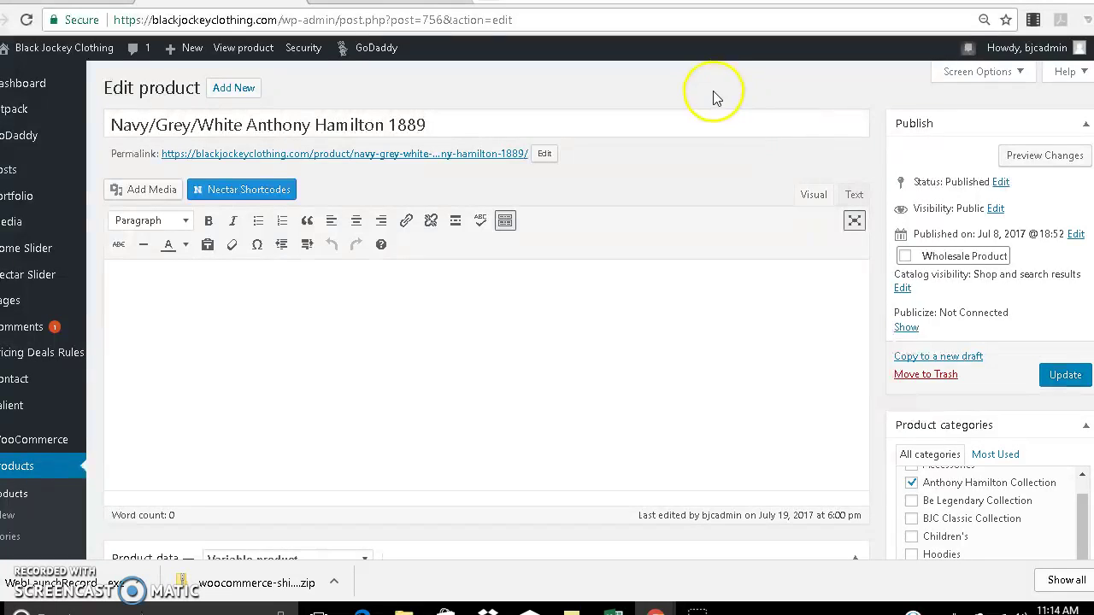
click(711, 116)
key(ctrl+shift+Left)
drag(490, 126, 118, 125)
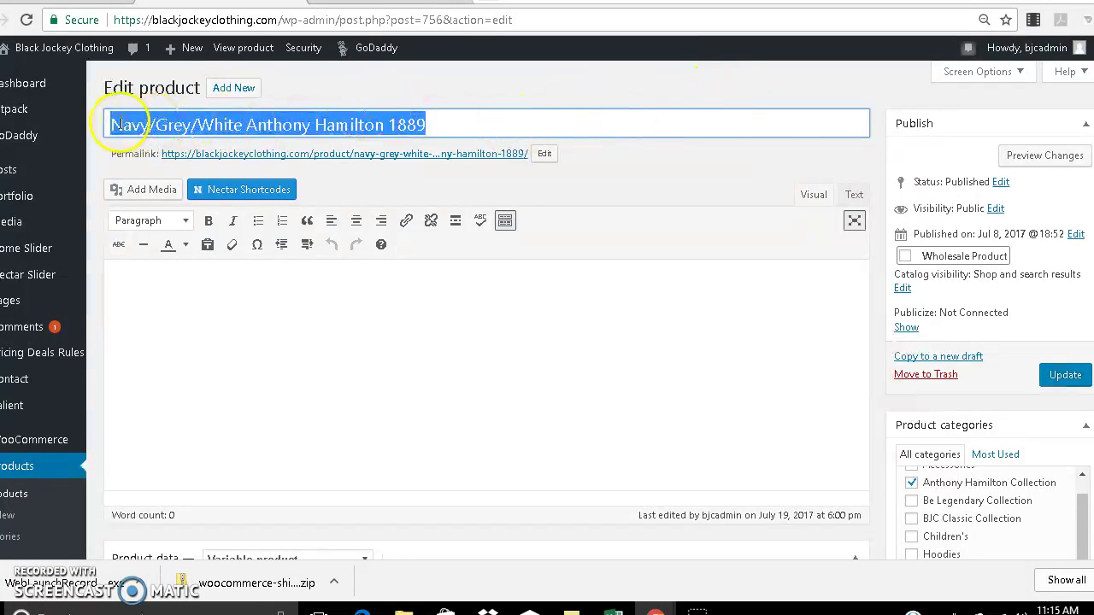
Step: Open the Black Jockey Clothing website in a new browser tab, keeping the product editor in view
right_click(51, 49)
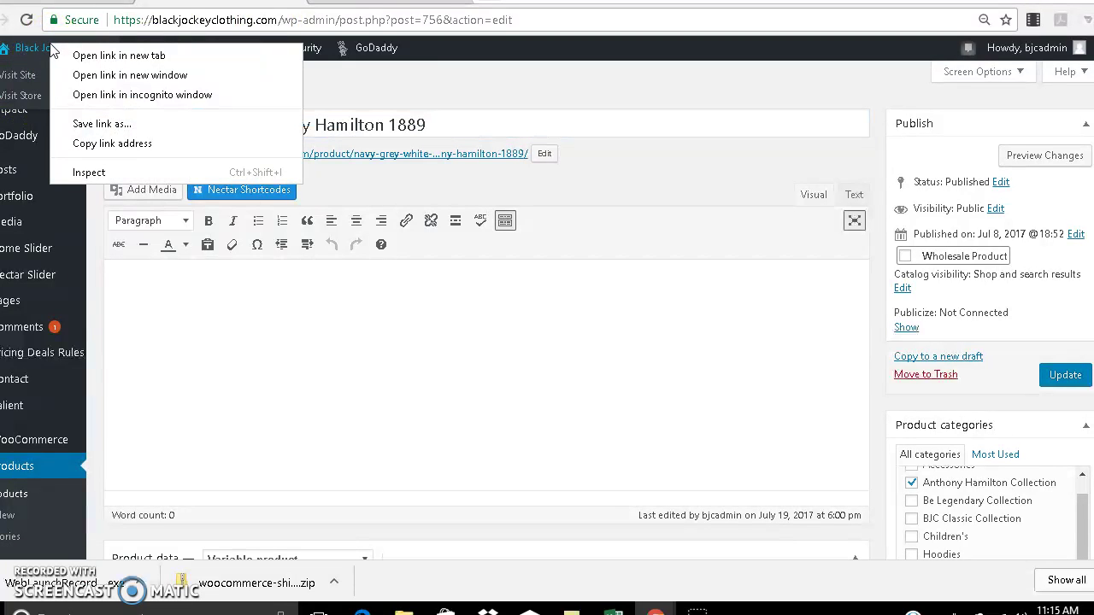
click(64, 55)
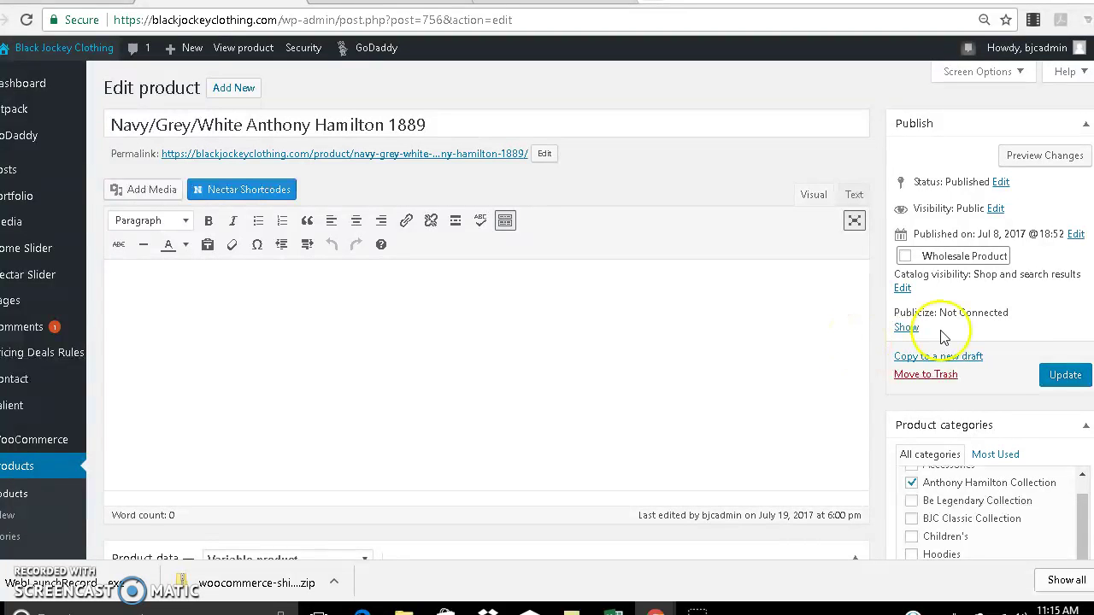
Step: Examine the full list of product categories and which of them are assigned to this shirt
scroll(547, 310, down, 3)
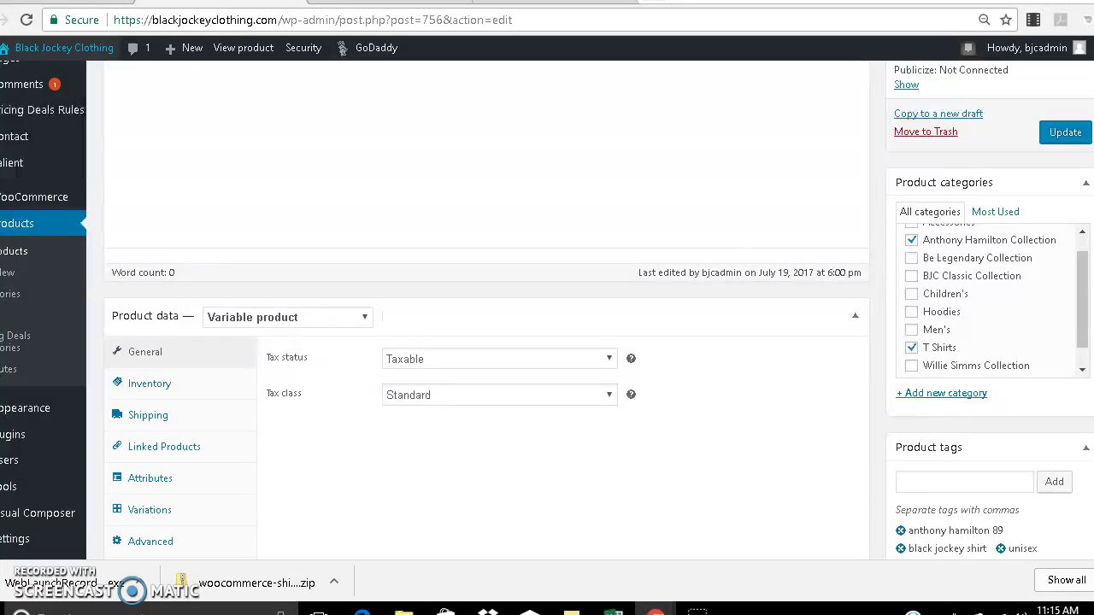
click(1011, 177)
click(1018, 176)
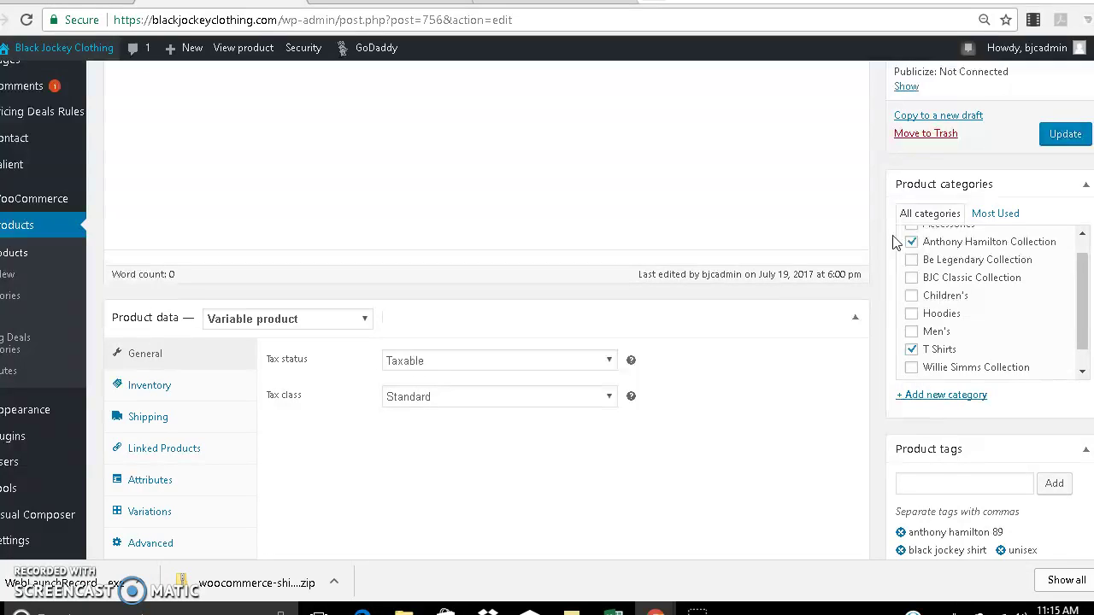
drag(1081, 283, 1082, 261)
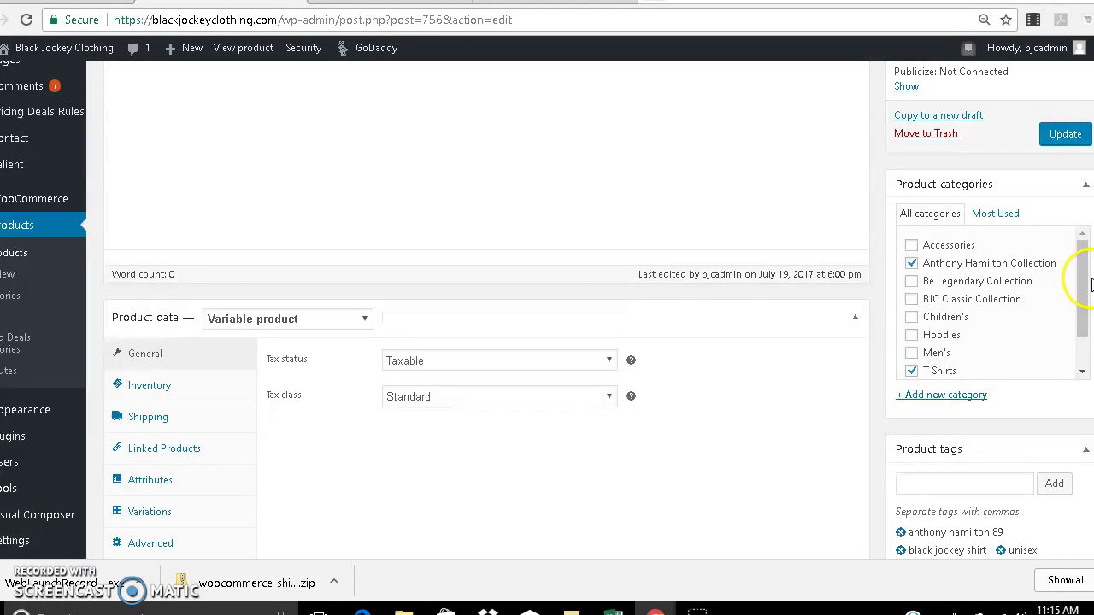
drag(1082, 274, 1084, 308)
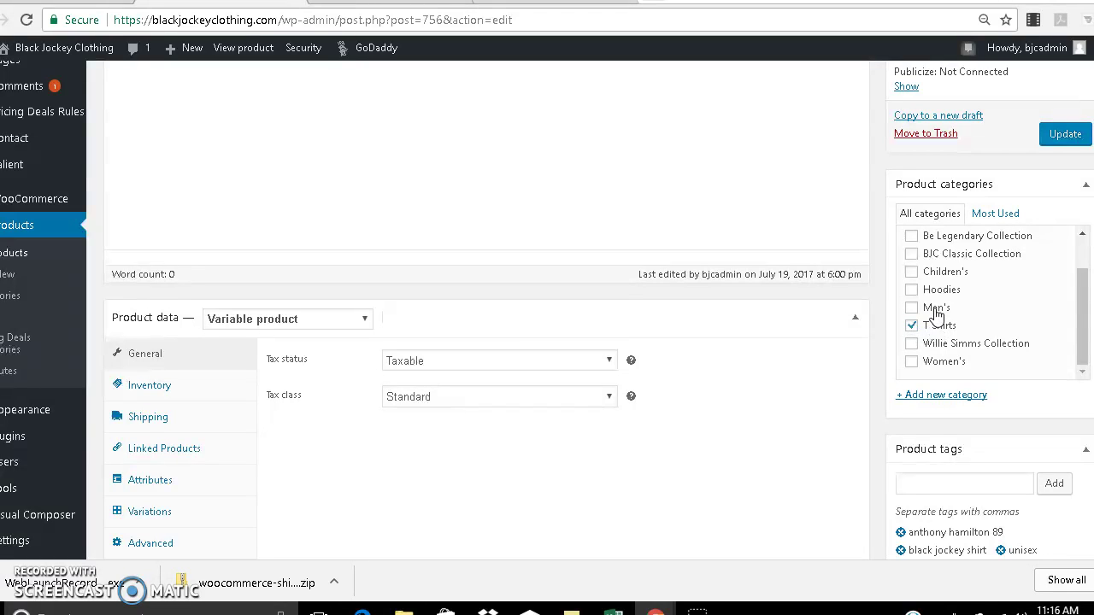
click(936, 312)
scroll(547, 310, down, 1)
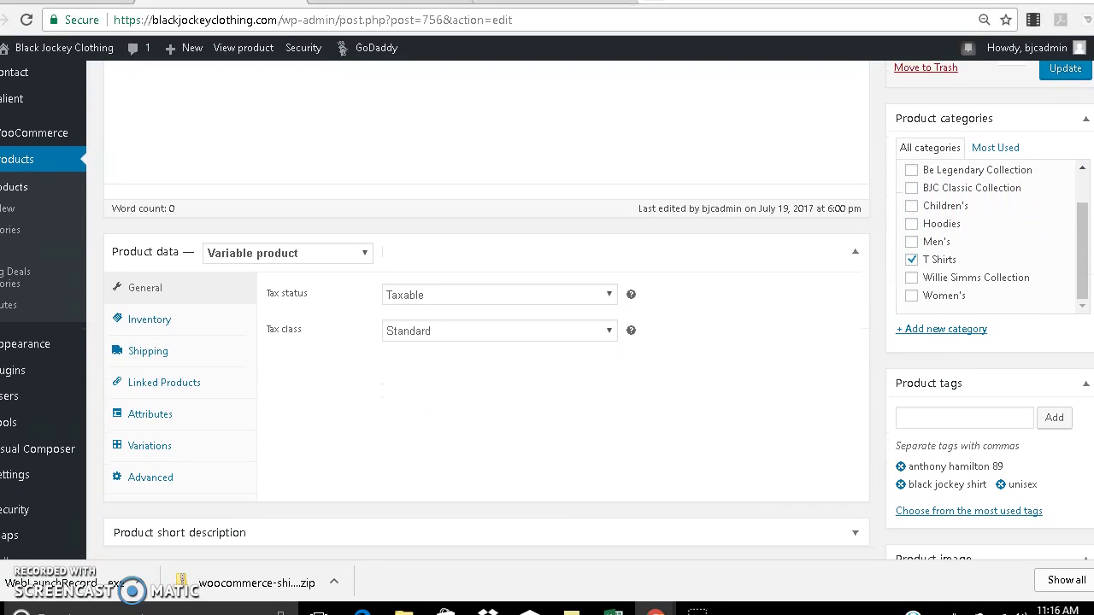
Step: Examine the product's assigned tags alongside the most used tags, and hide the most used tags again
scroll(547, 311, down, 2)
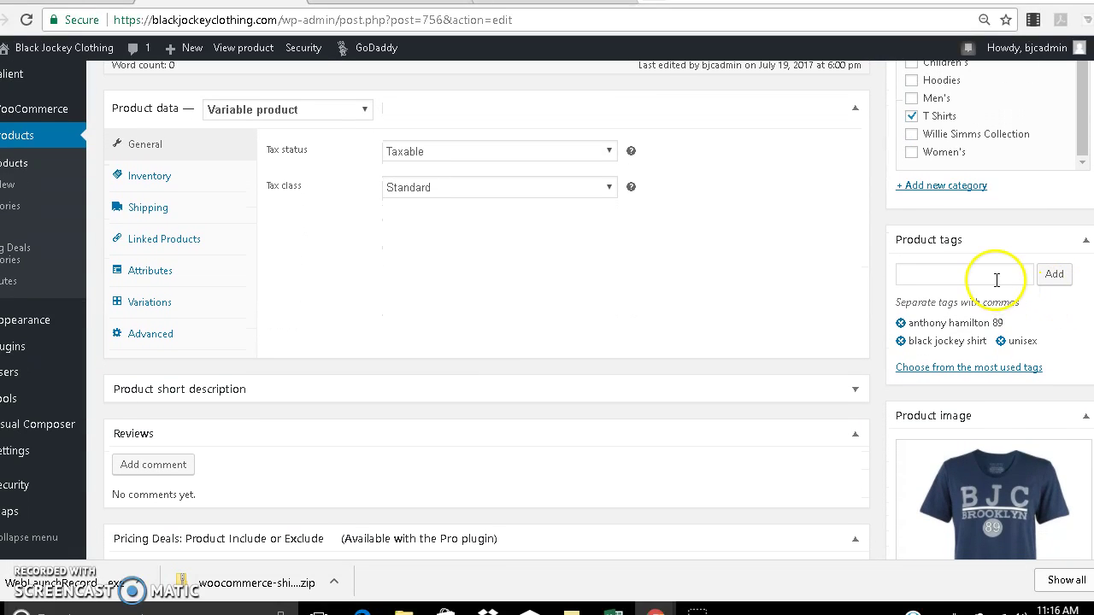
click(955, 375)
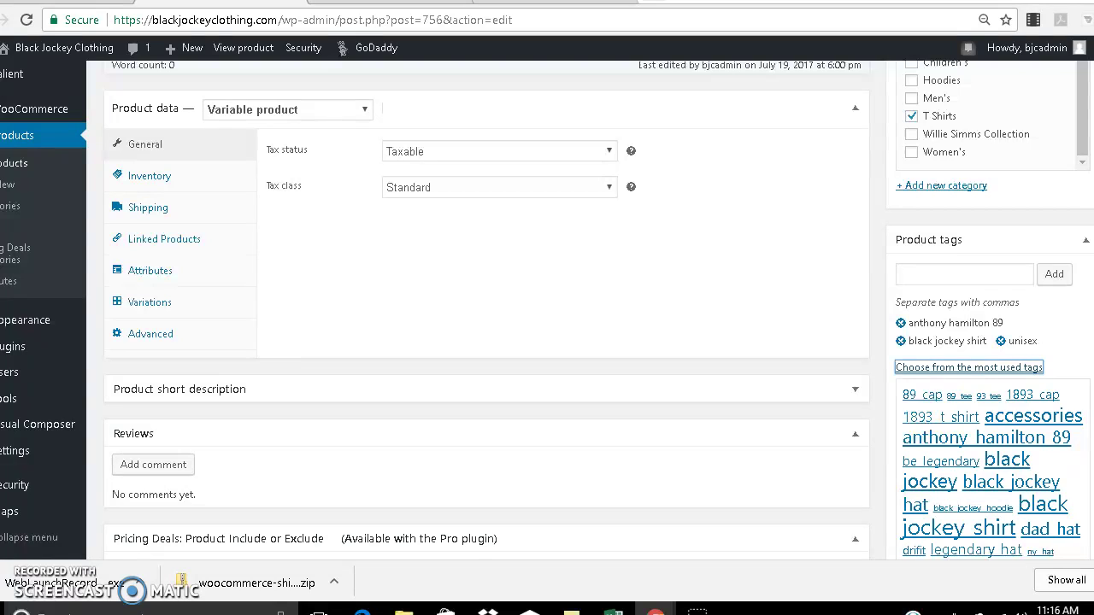
scroll(547, 307, down, 2)
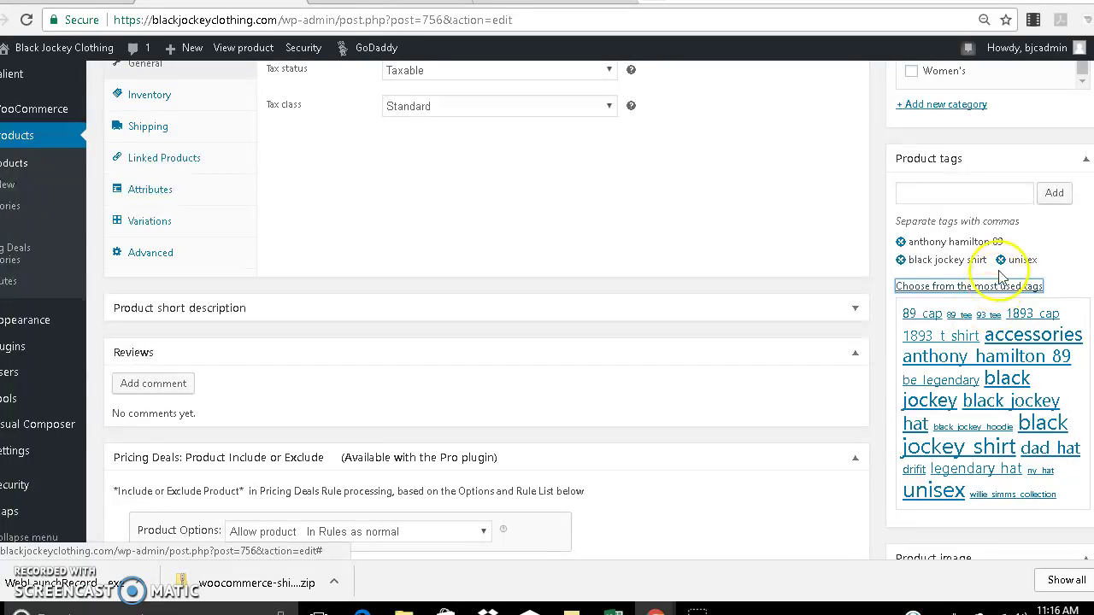
drag(1006, 241, 979, 269)
click(1006, 241)
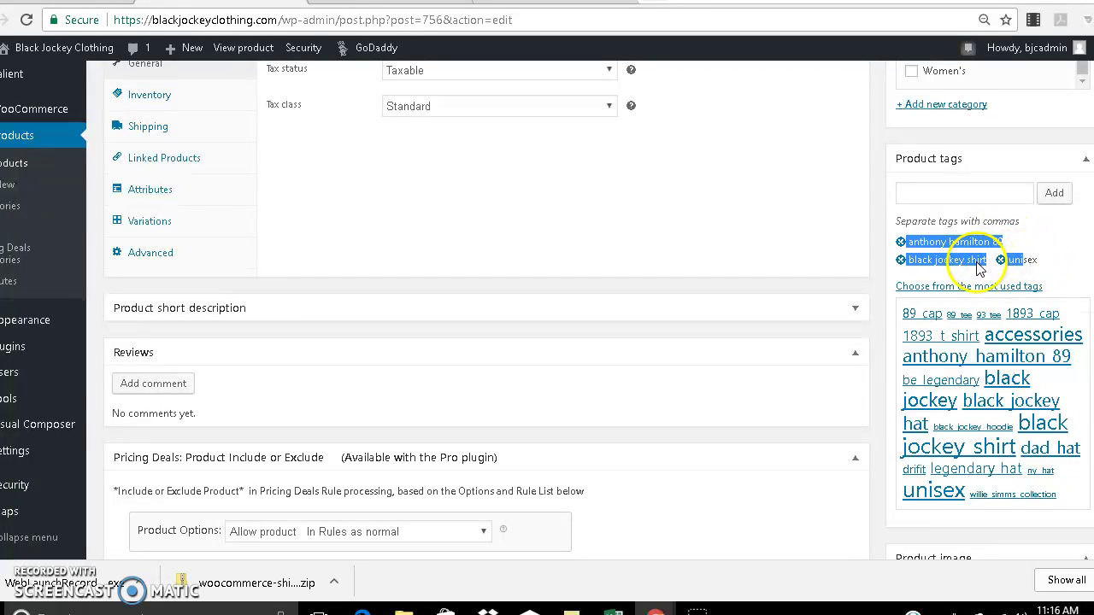
click(1069, 220)
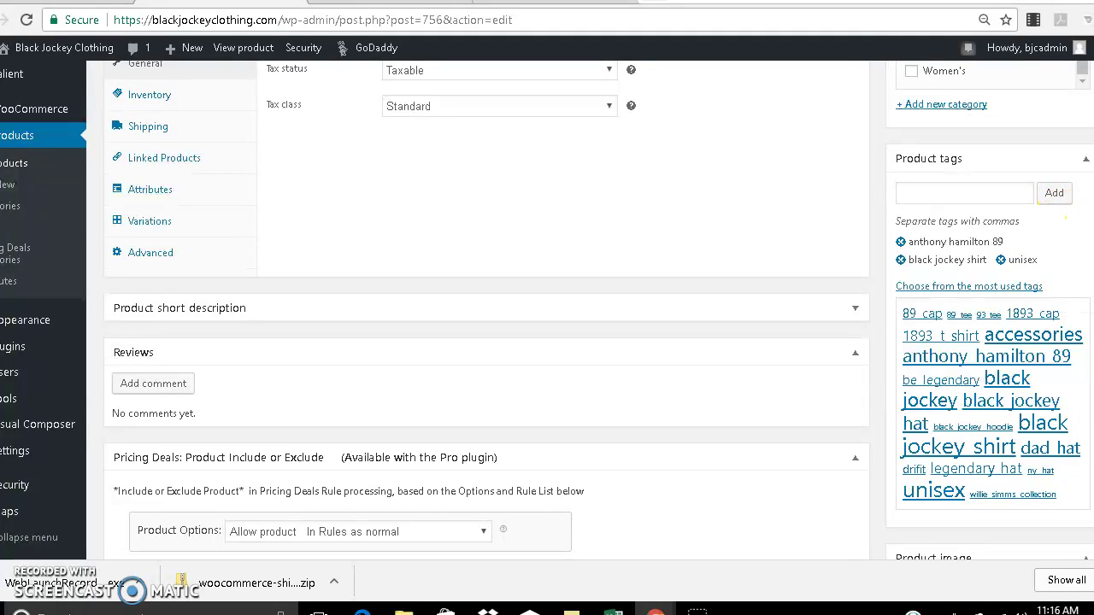
click(996, 288)
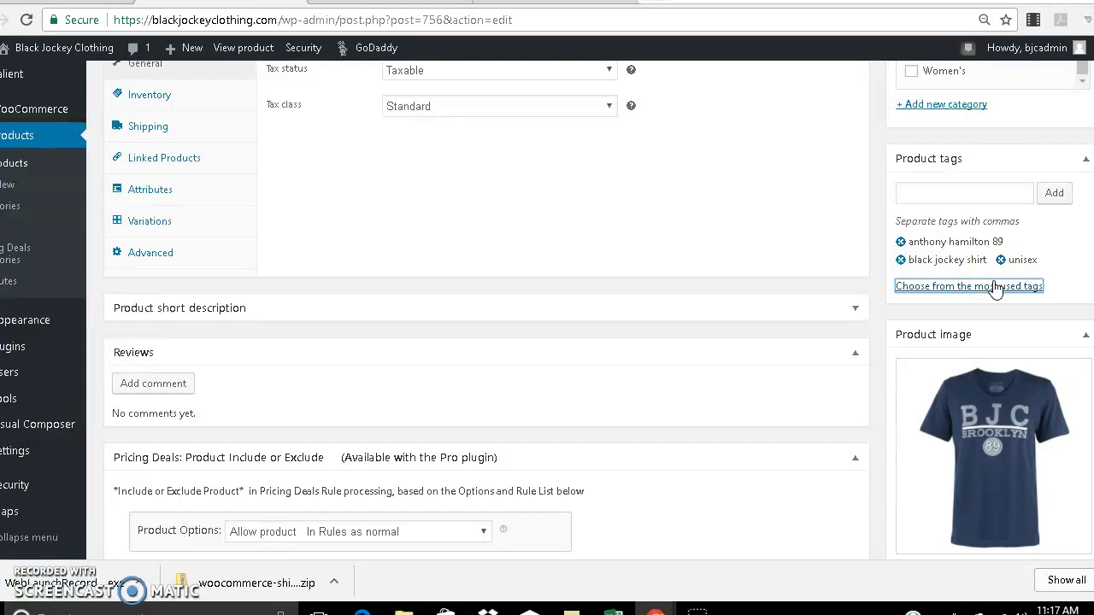
Step: Open the chooser for the shirt's product image and switch it to uploading files
scroll(547, 308, down, 3)
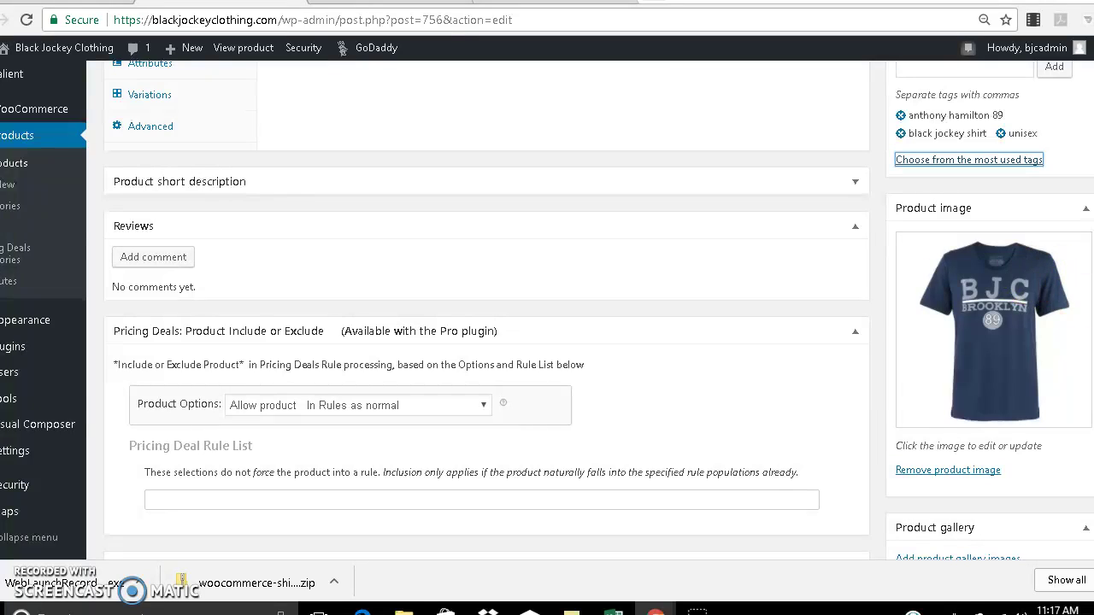
scroll(930, 157, up, 7)
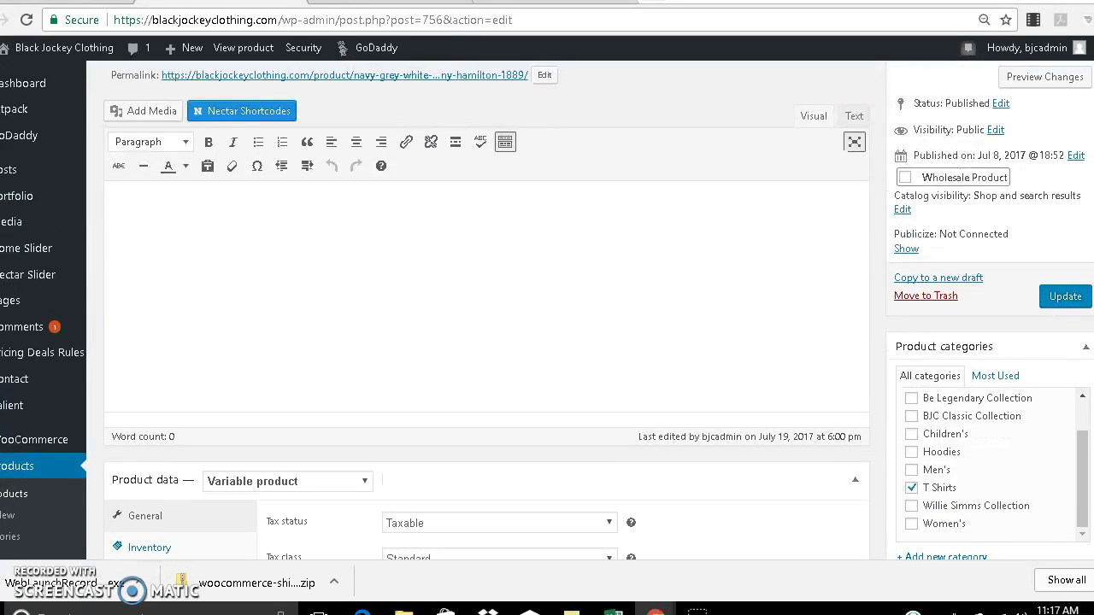
click(516, 245)
scroll(1081, 411, down, 6)
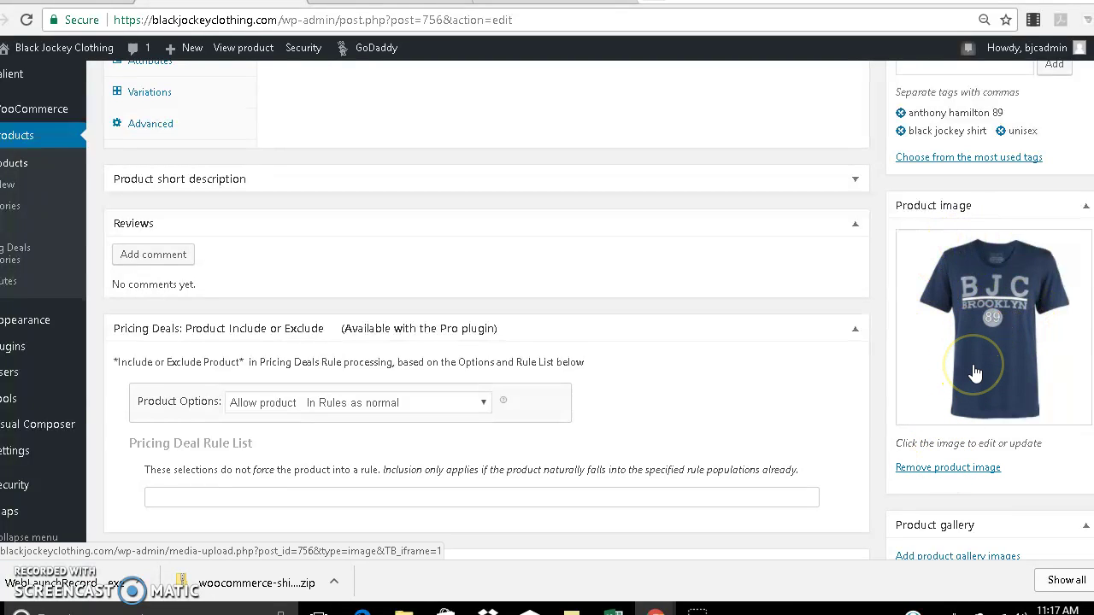
click(1003, 414)
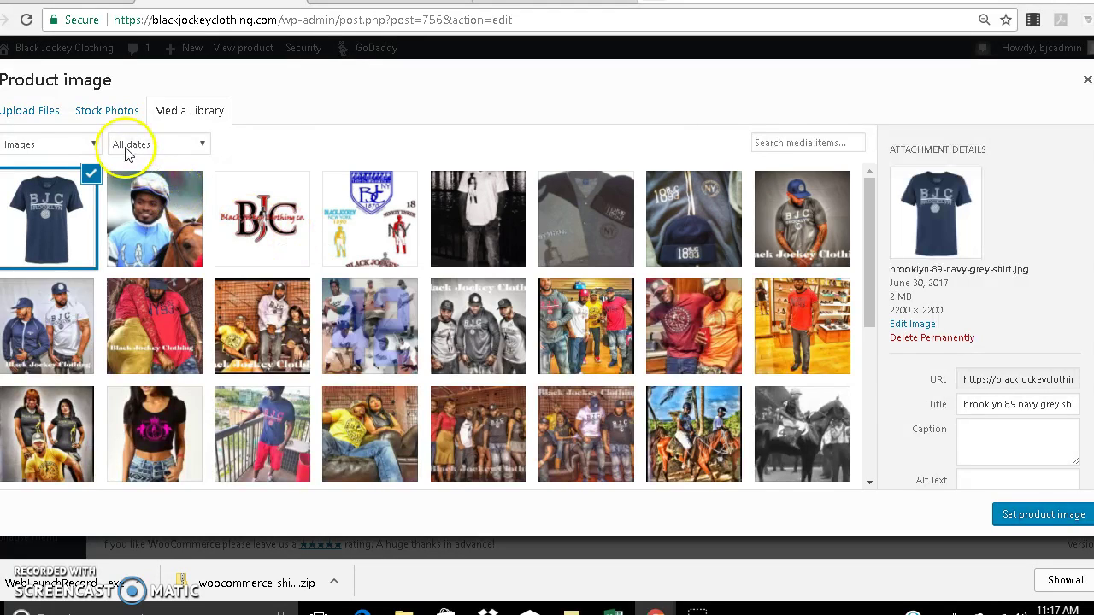
click(43, 113)
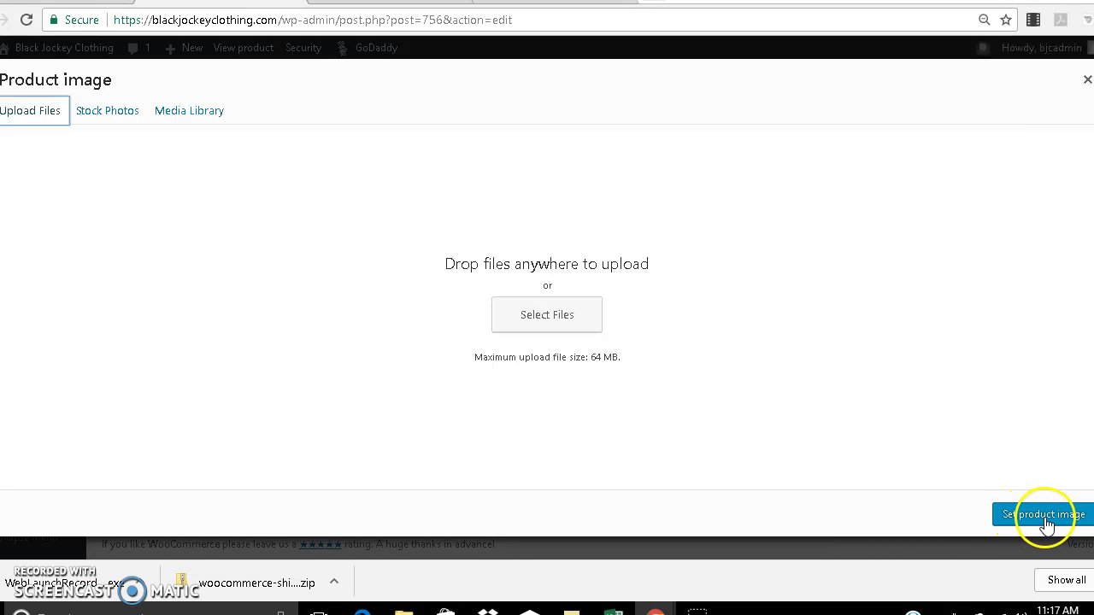
Step: Close the product image chooser without replacing the image, and locate the option for adding product gallery images
click(1087, 81)
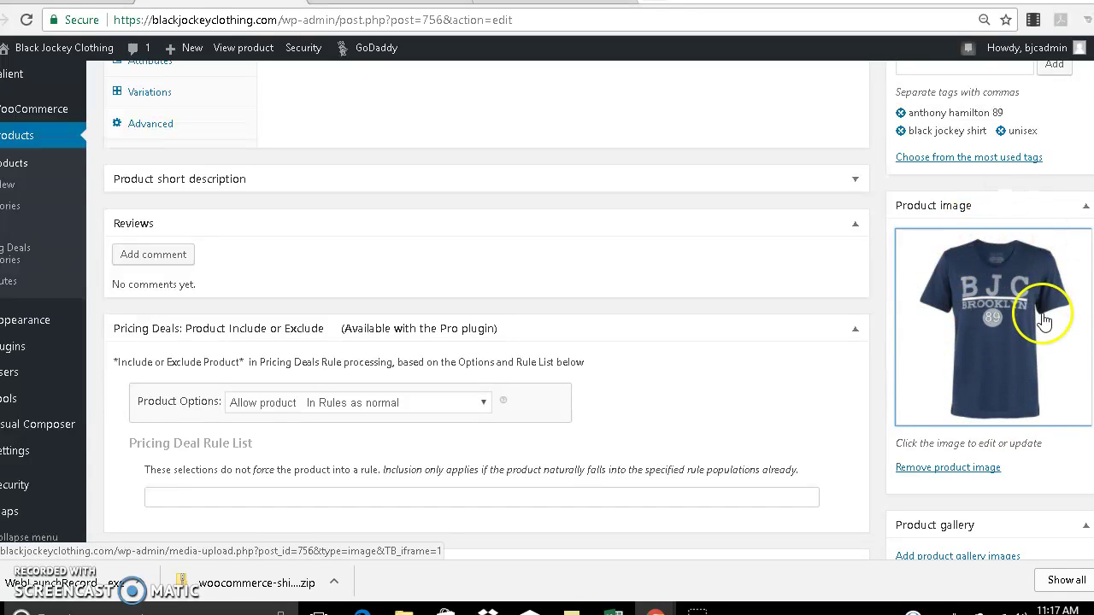
scroll(487, 308, down, 2)
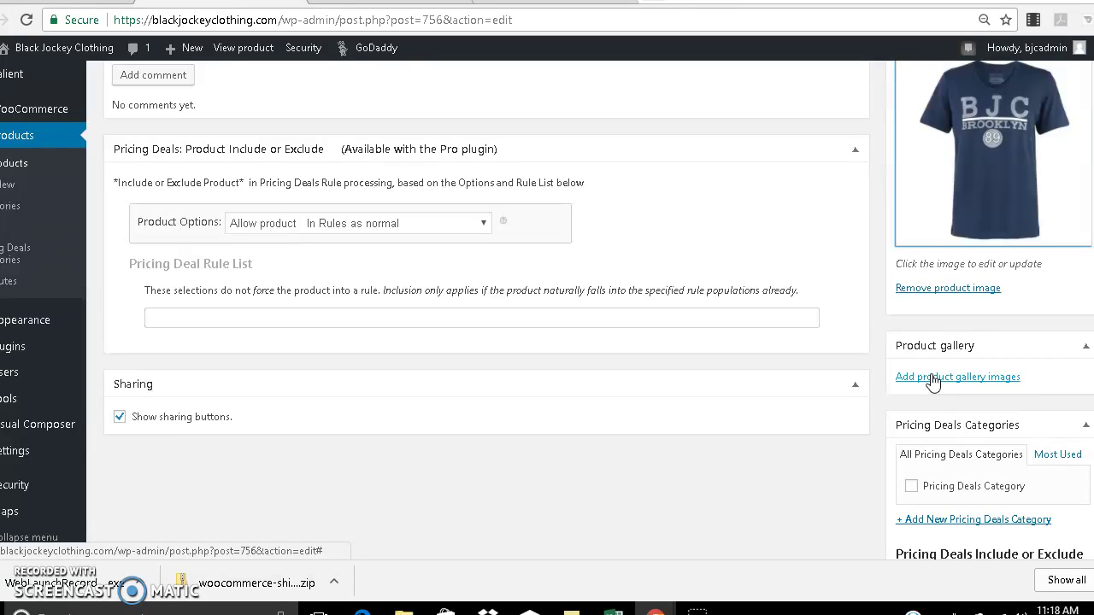
click(1013, 381)
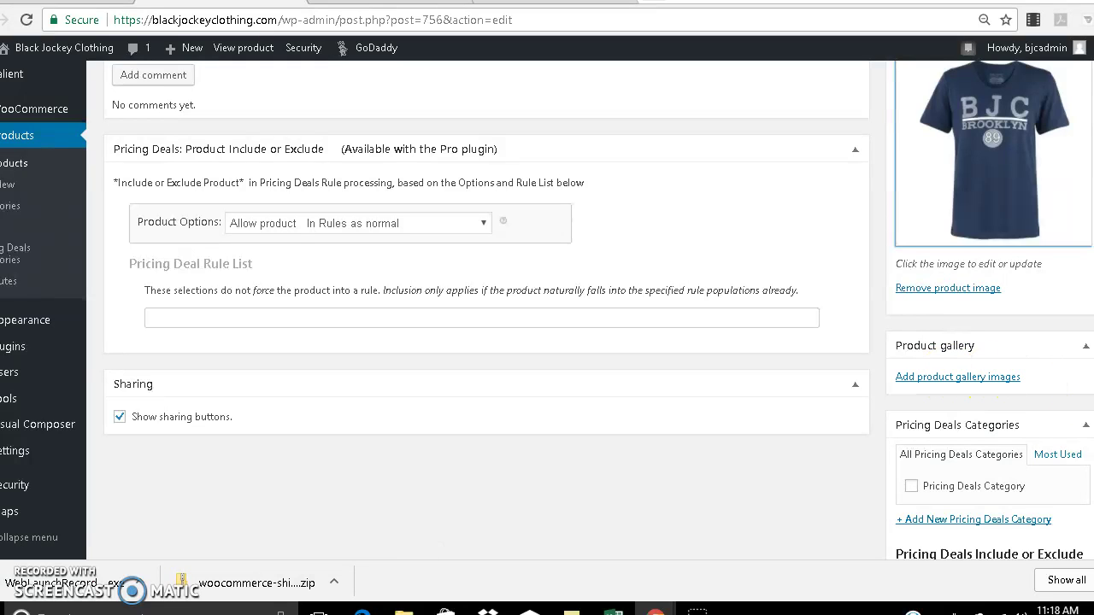
Step: Examine the shirt's product data, covering its inventory settings and its linked upsell and cross-sell products
scroll(547, 309, up, 5)
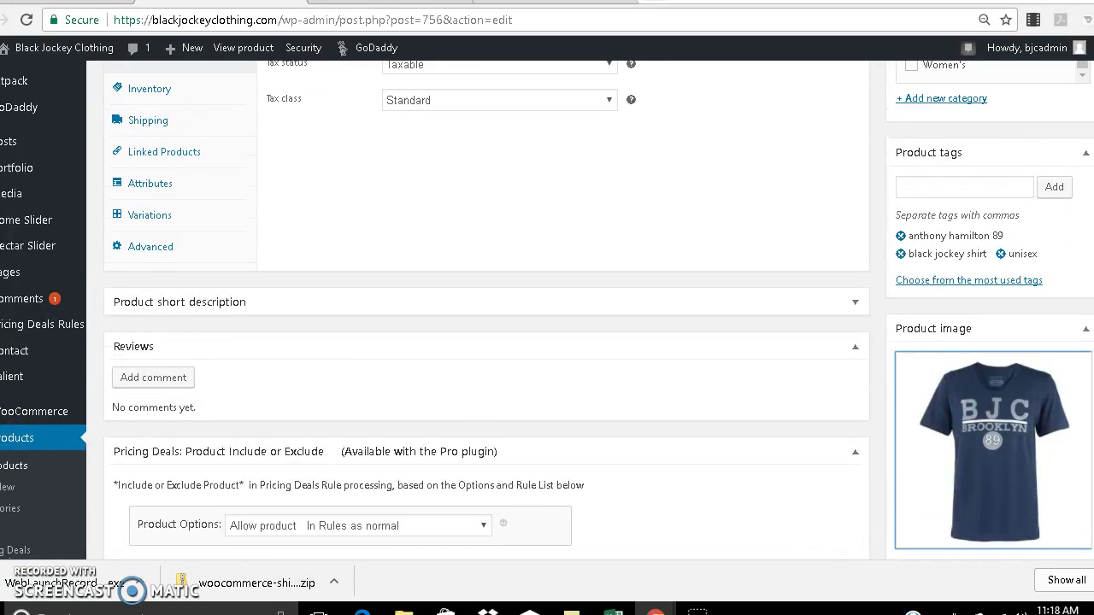
scroll(547, 309, up, 2)
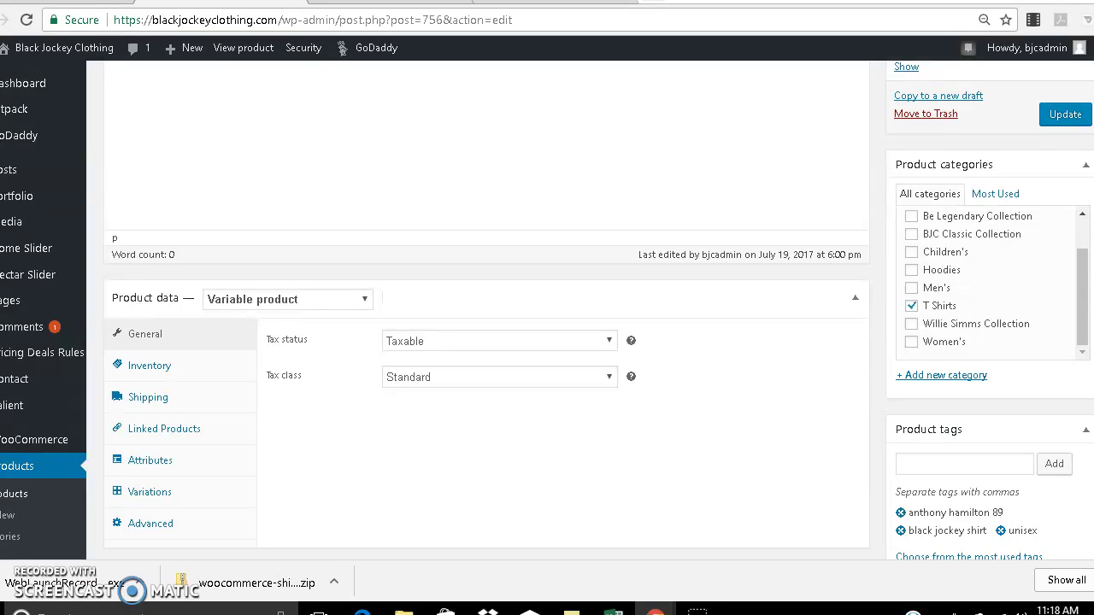
scroll(547, 309, up, 2)
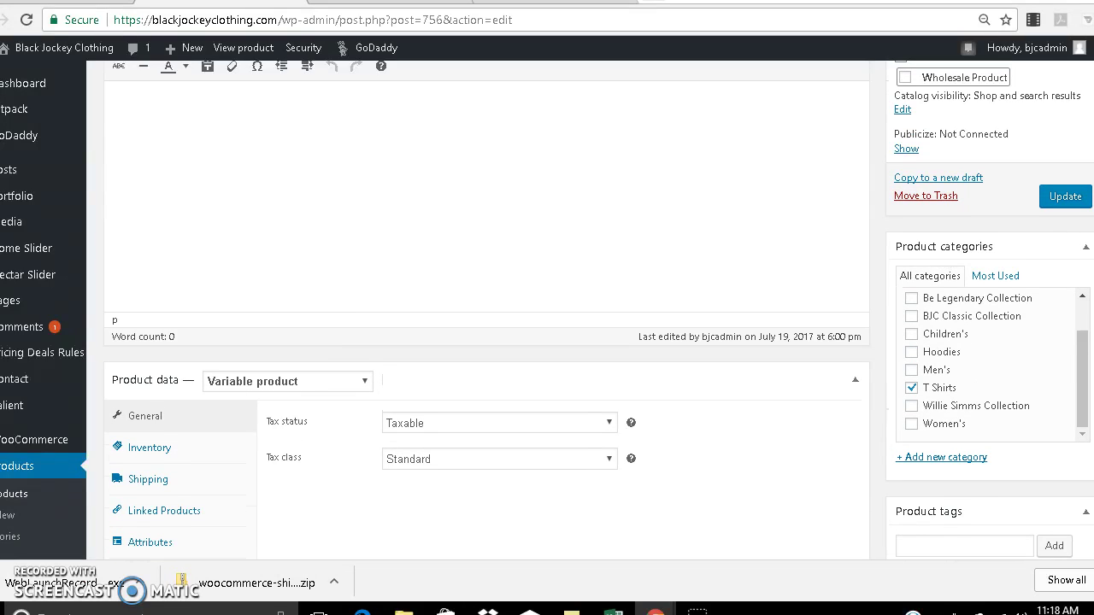
scroll(547, 309, down, 3)
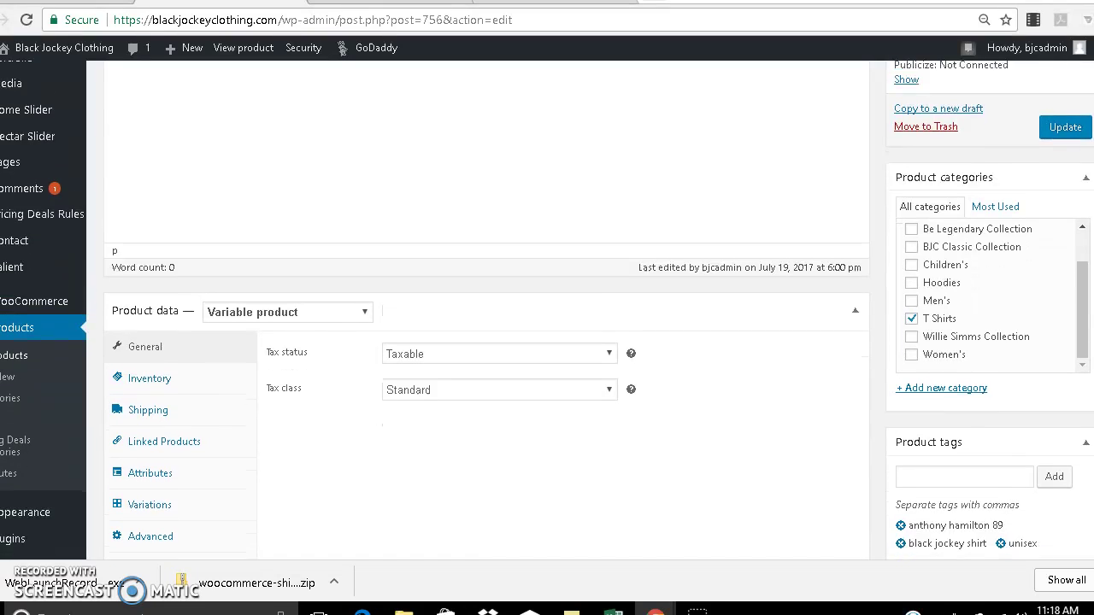
scroll(547, 309, down, 1)
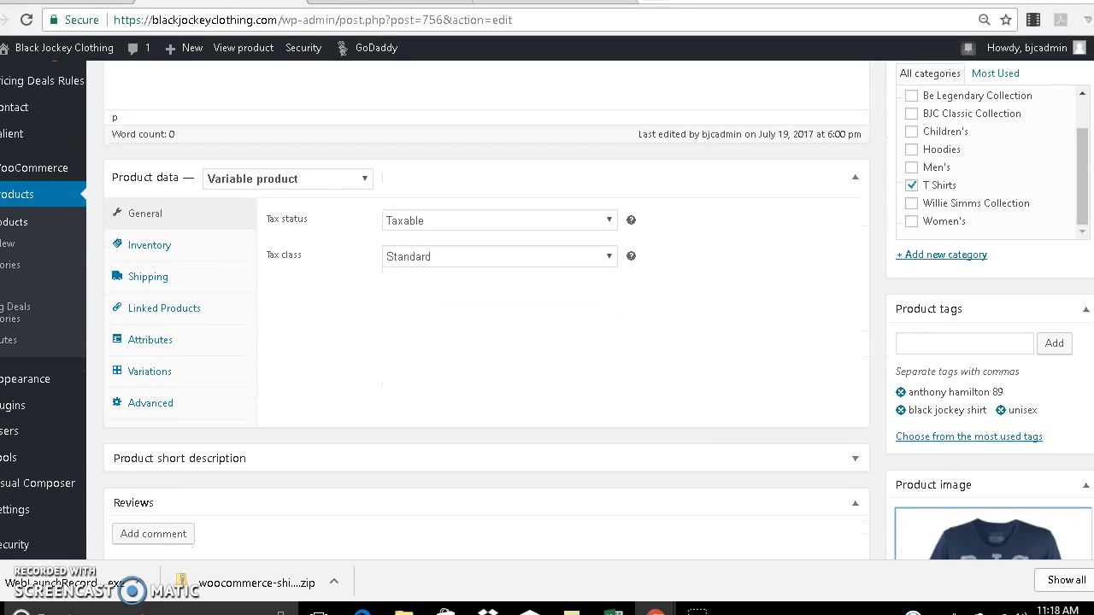
scroll(547, 309, down, 1)
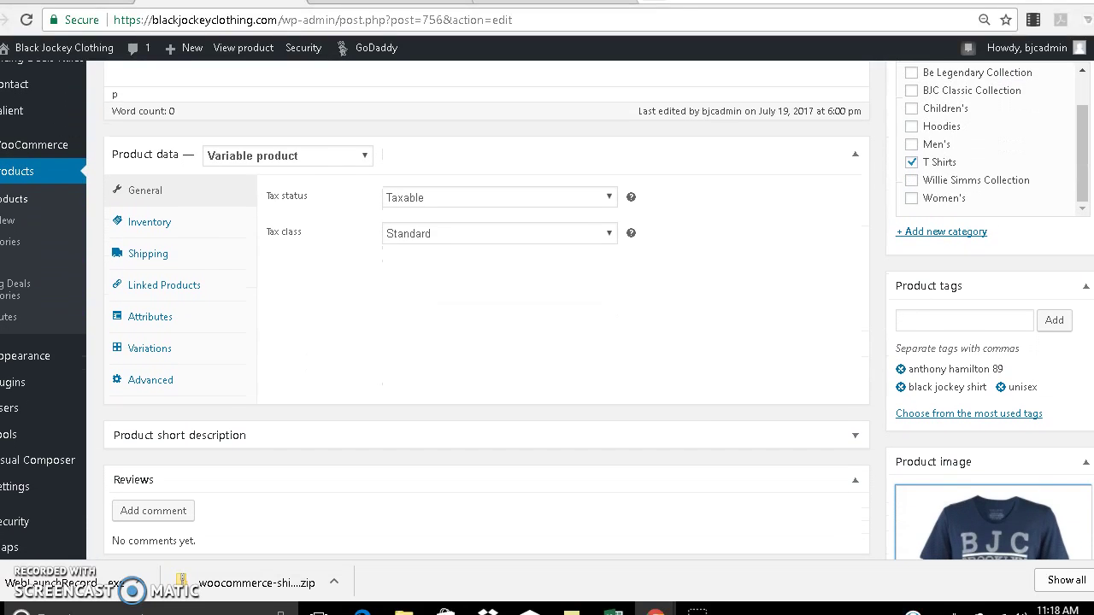
scroll(547, 310, up, 2)
scroll(531, 263, down, 1)
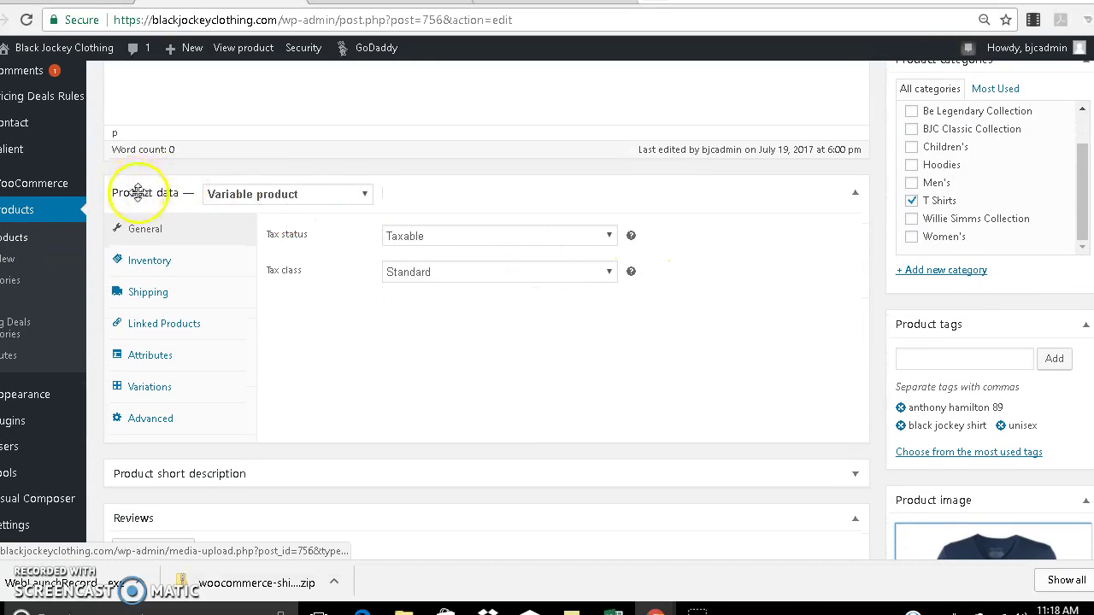
click(162, 269)
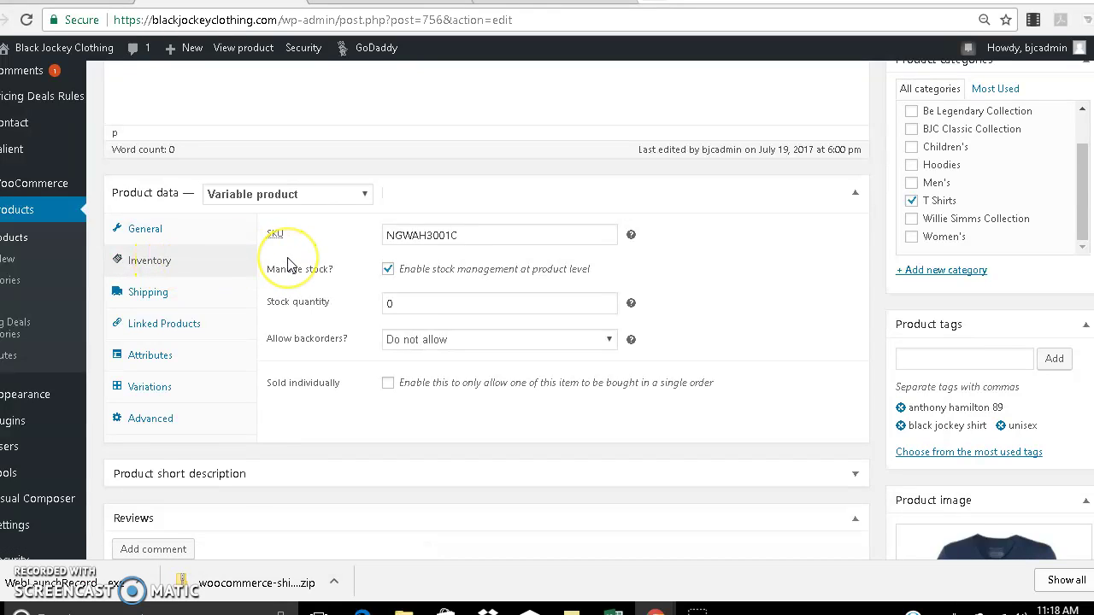
click(140, 322)
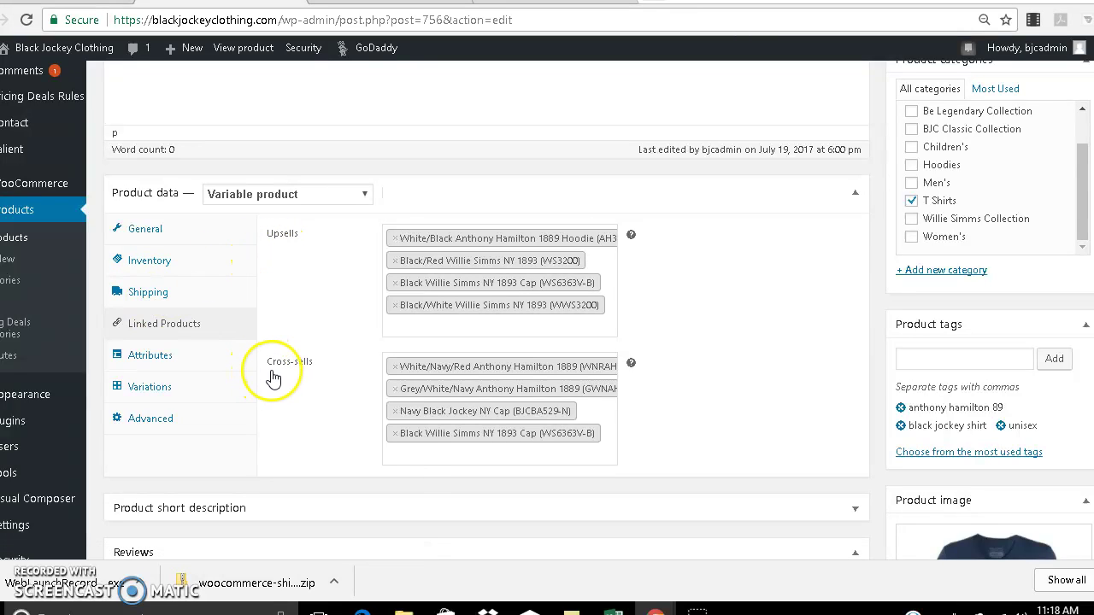
Step: Examine the shirt's attributes and the attribute types available to add, without adding one
click(175, 359)
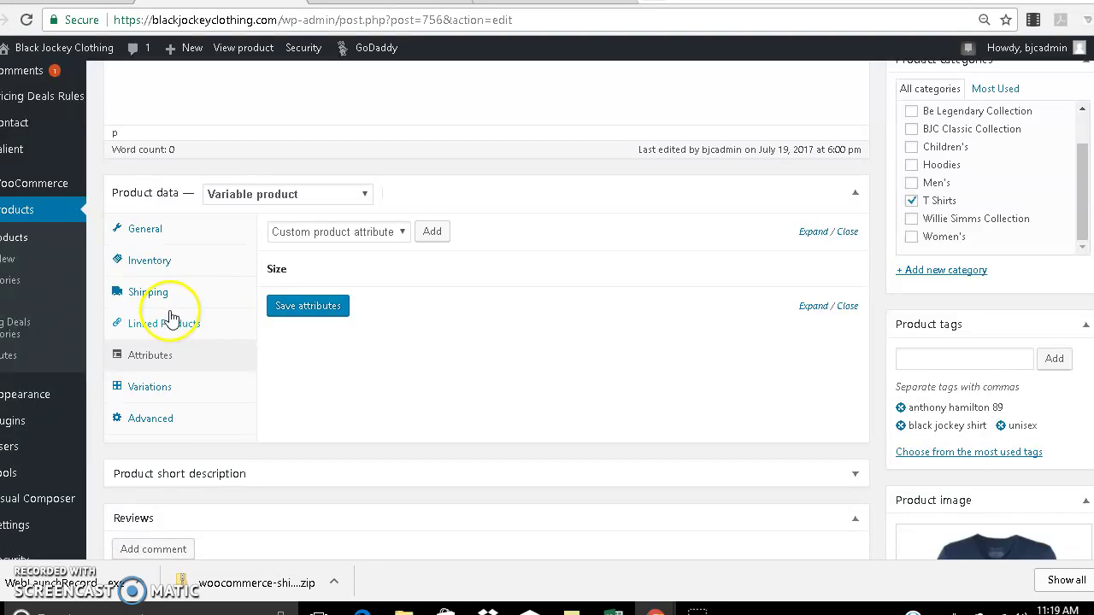
click(373, 233)
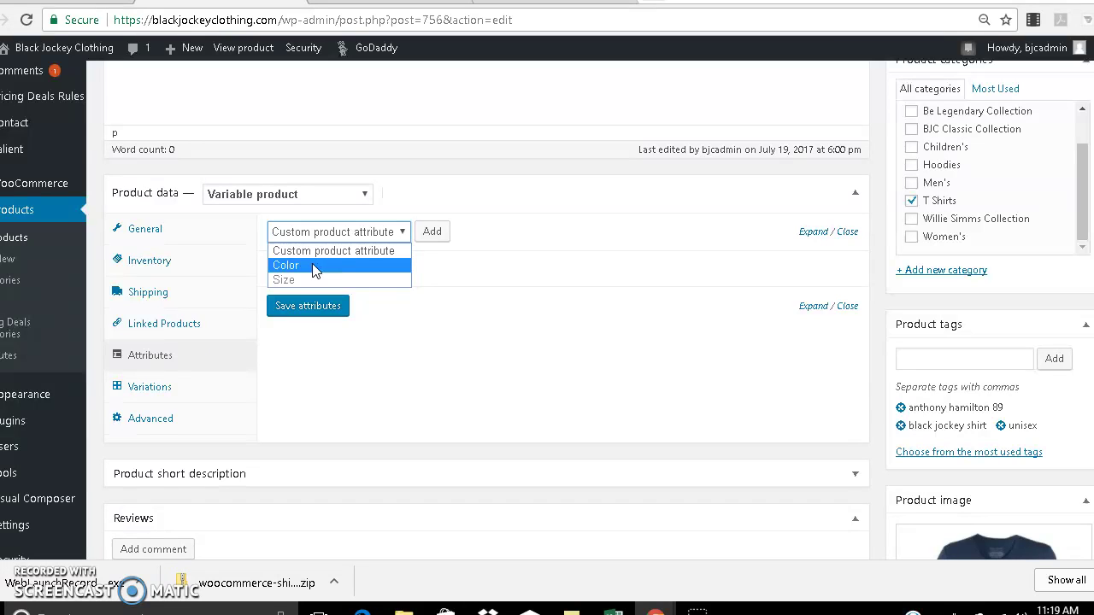
click(318, 370)
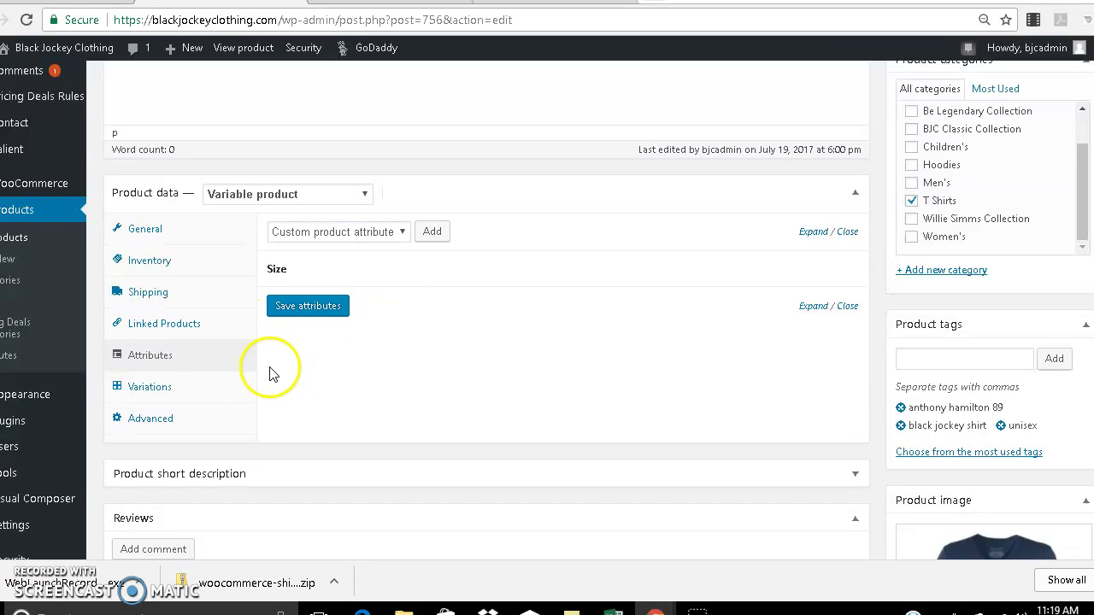
Step: Show the shirt's list of size variations and examine it together with the product title
click(173, 395)
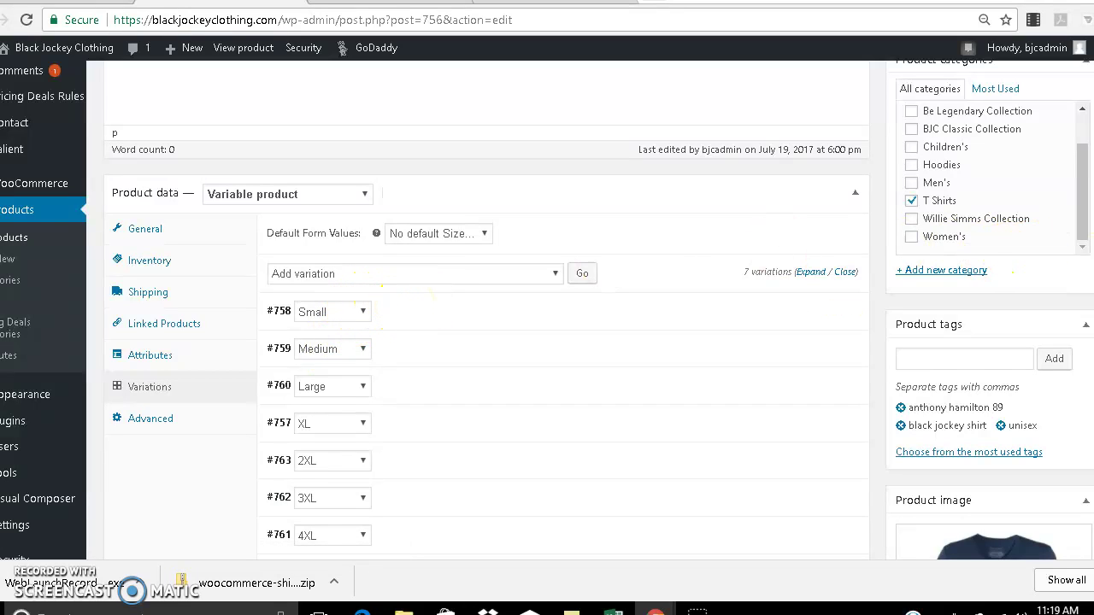
scroll(1081, 265, up, 3)
scroll(1081, 265, up, 1)
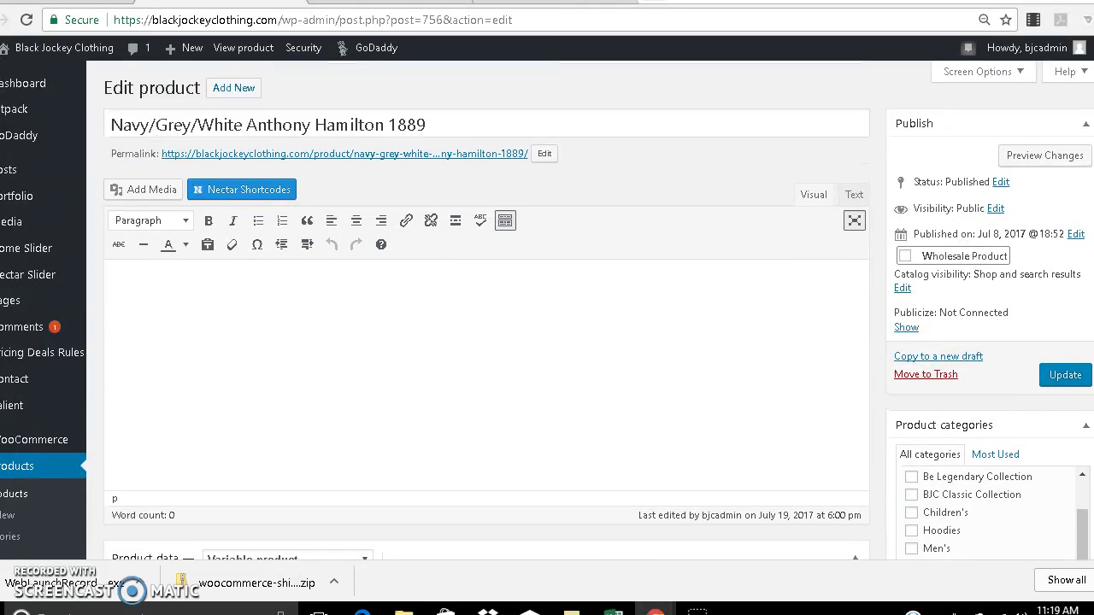
scroll(547, 311, down, 3)
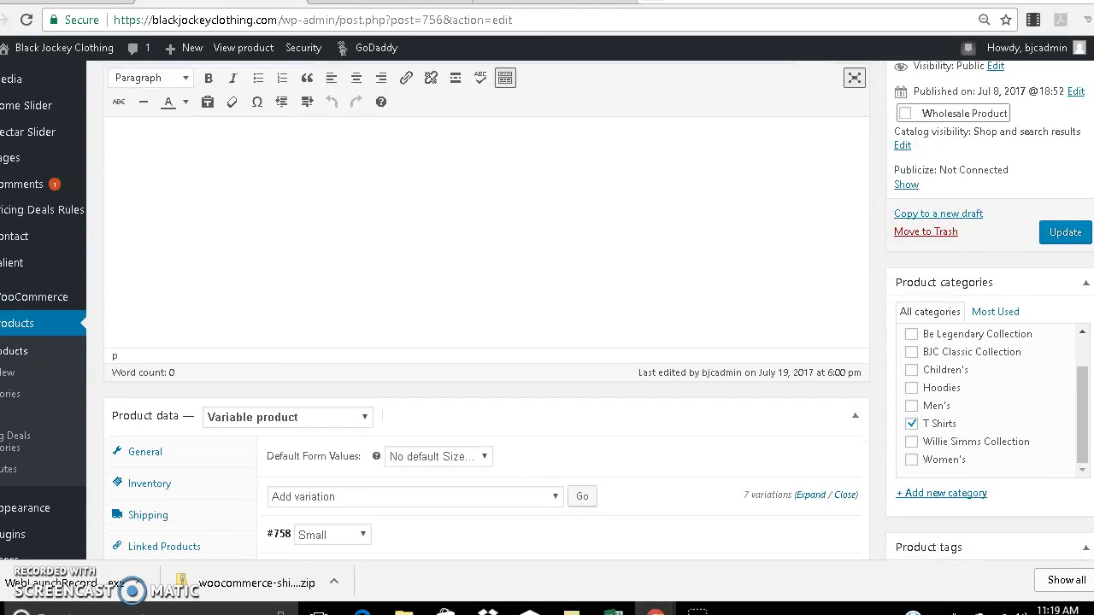
scroll(547, 310, down, 1)
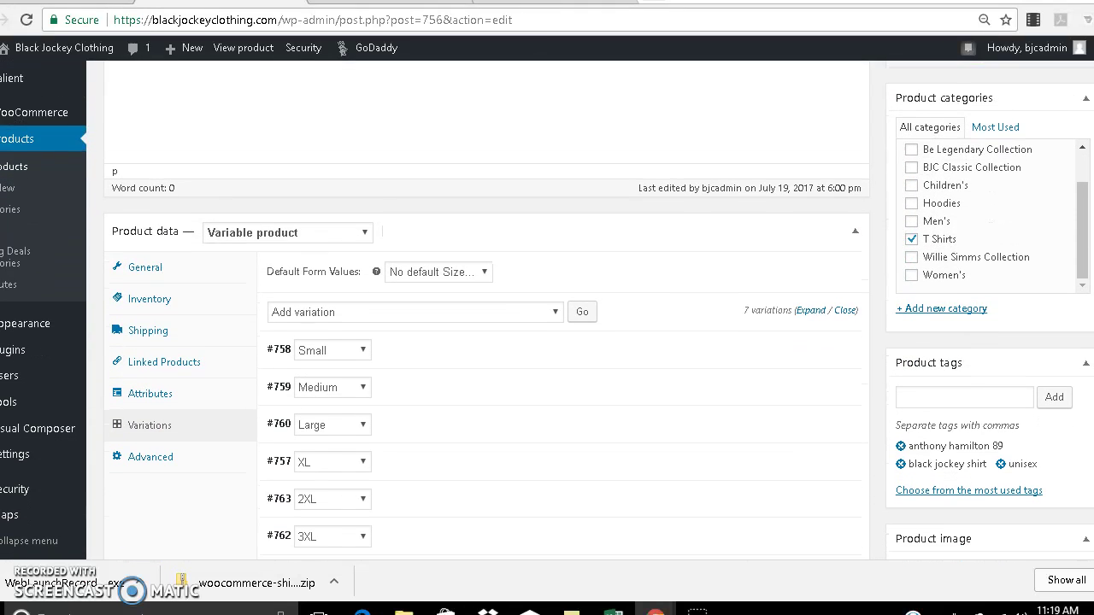
Step: Expand the Small variation and examine its SKU and regular price
click(440, 357)
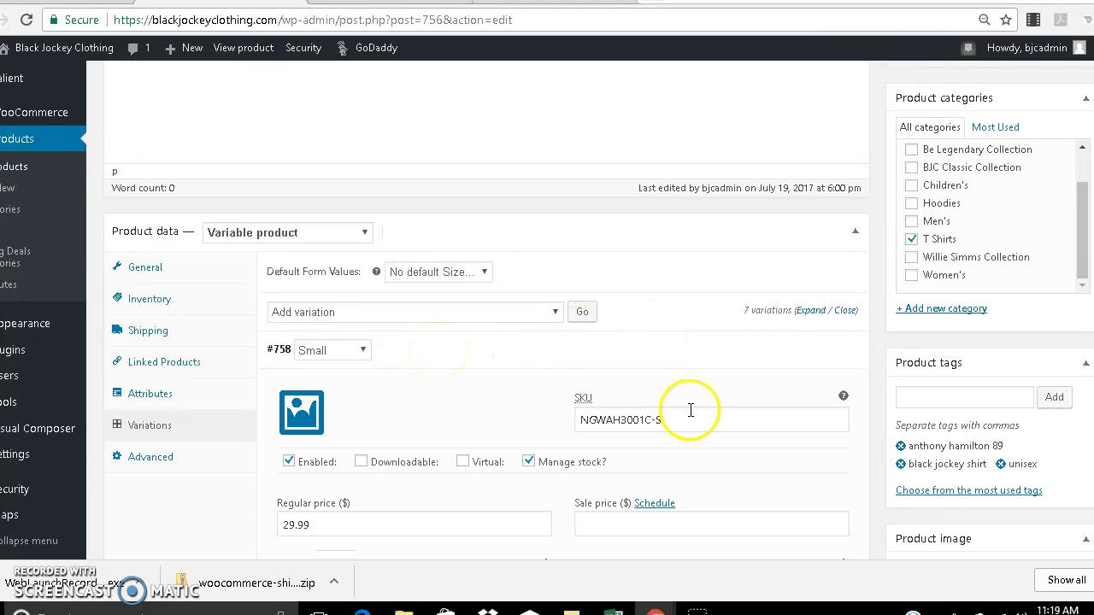
drag(684, 420, 577, 420)
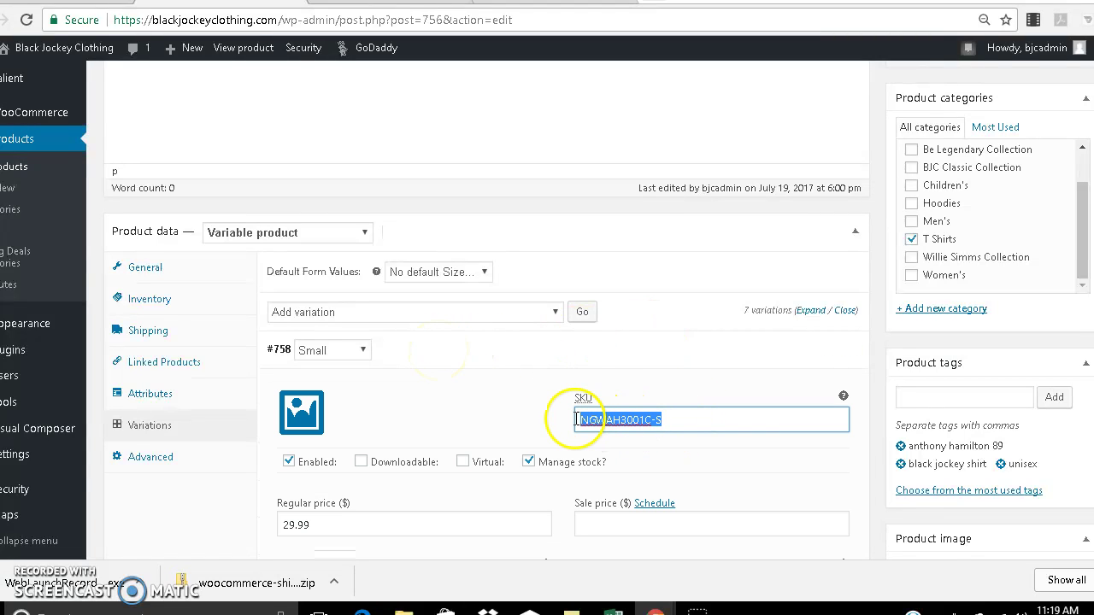
scroll(1040, 195, down, 3)
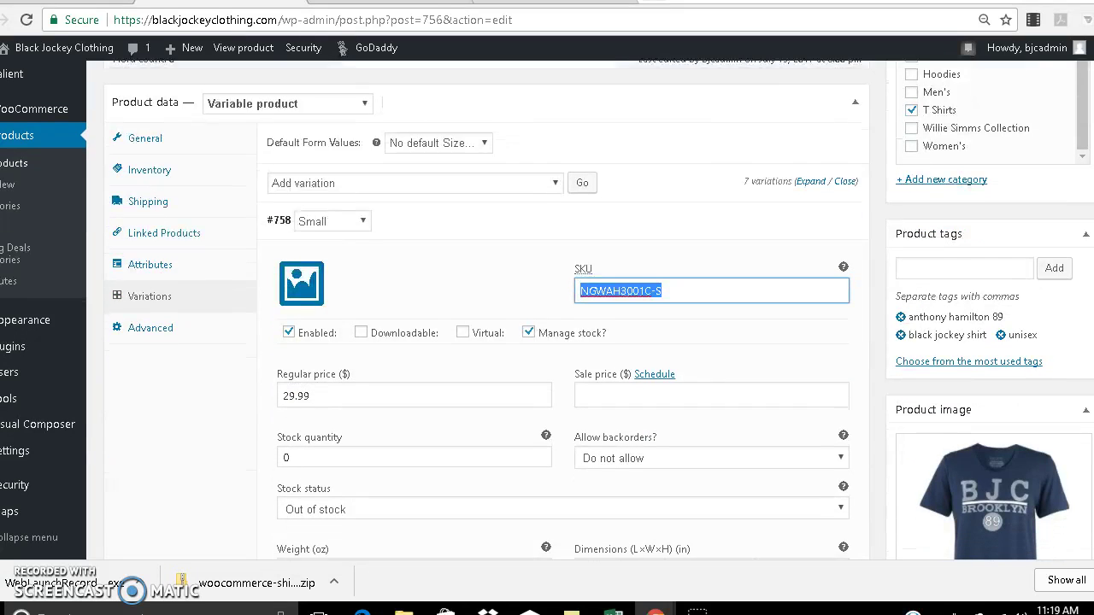
double_click(434, 382)
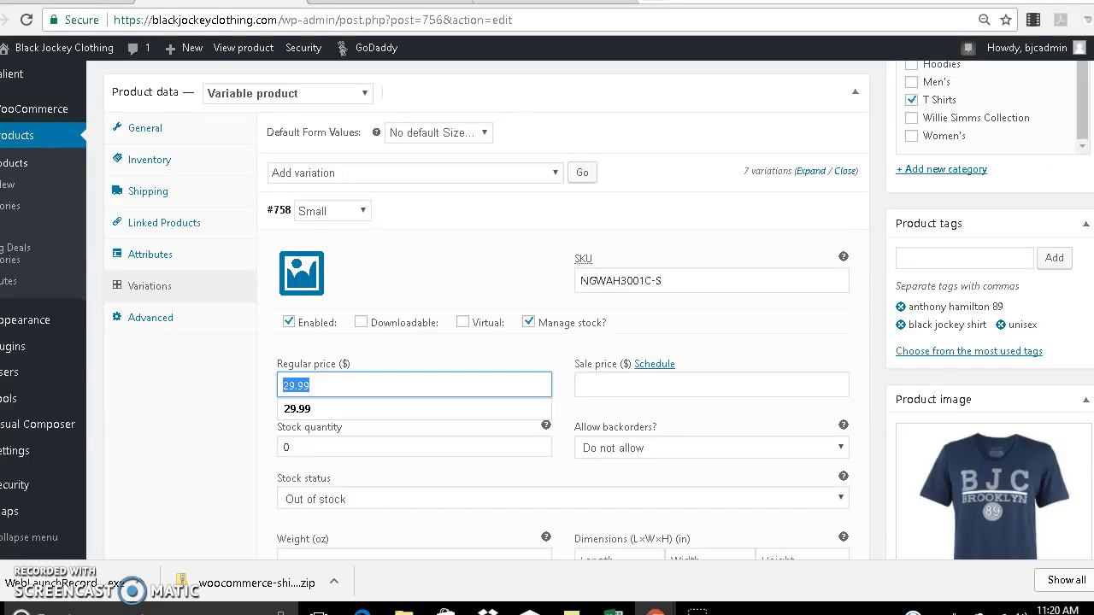
Step: Examine the Small variation's backorder choices, stock quantity and stock status choices without changing them
scroll(598, 308, down, 2)
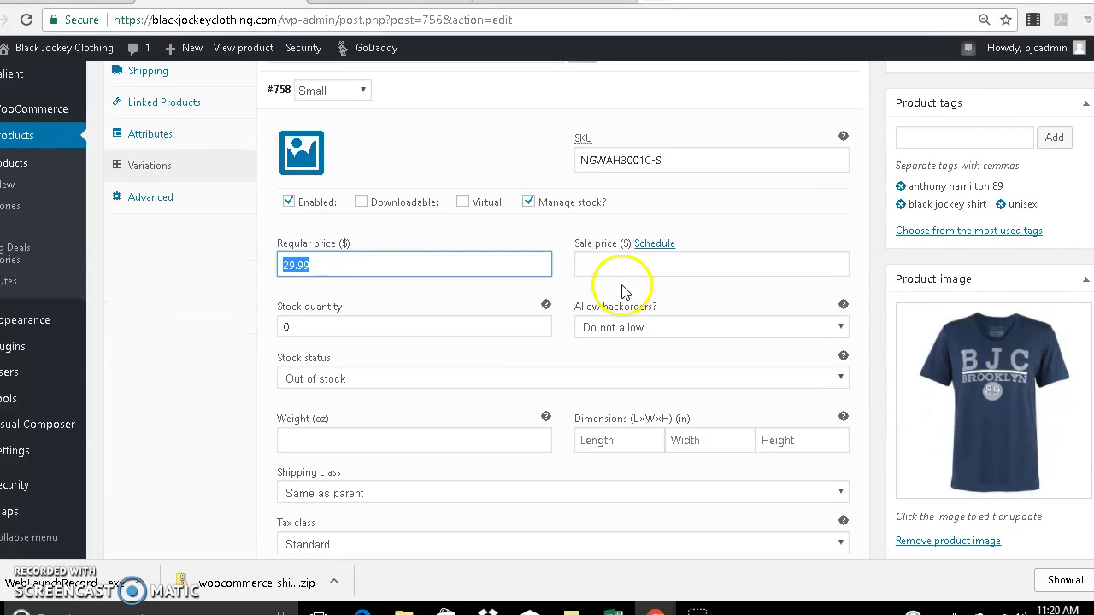
click(671, 332)
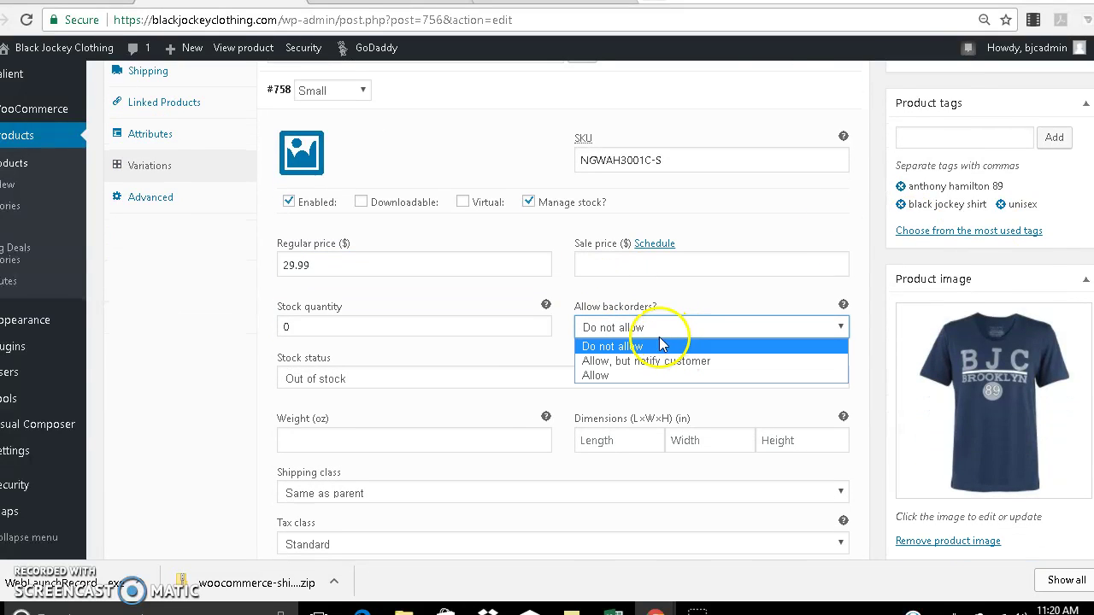
click(458, 323)
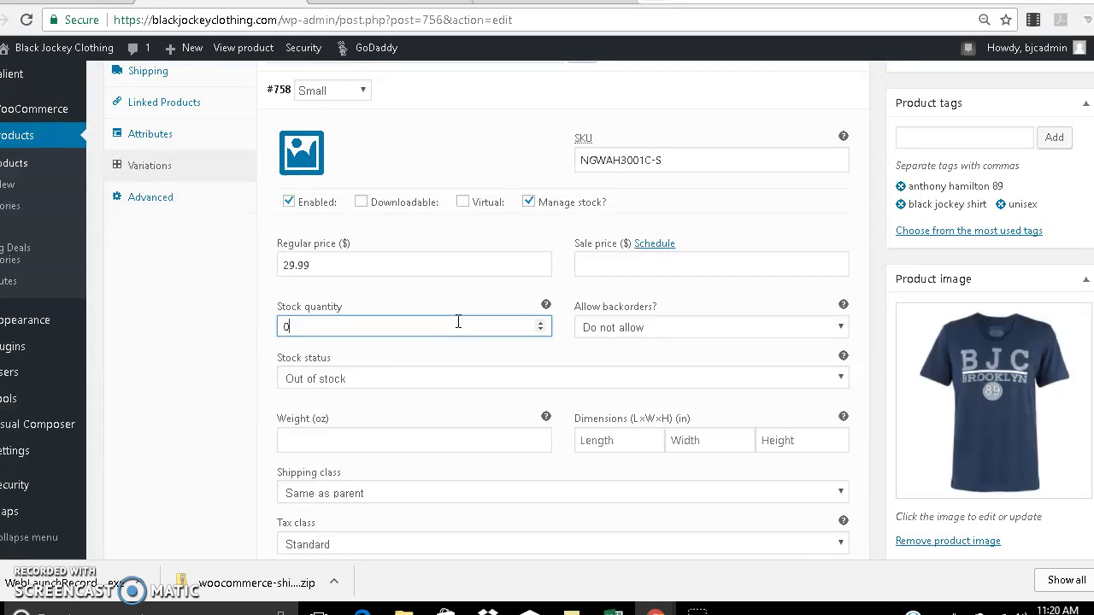
click(432, 388)
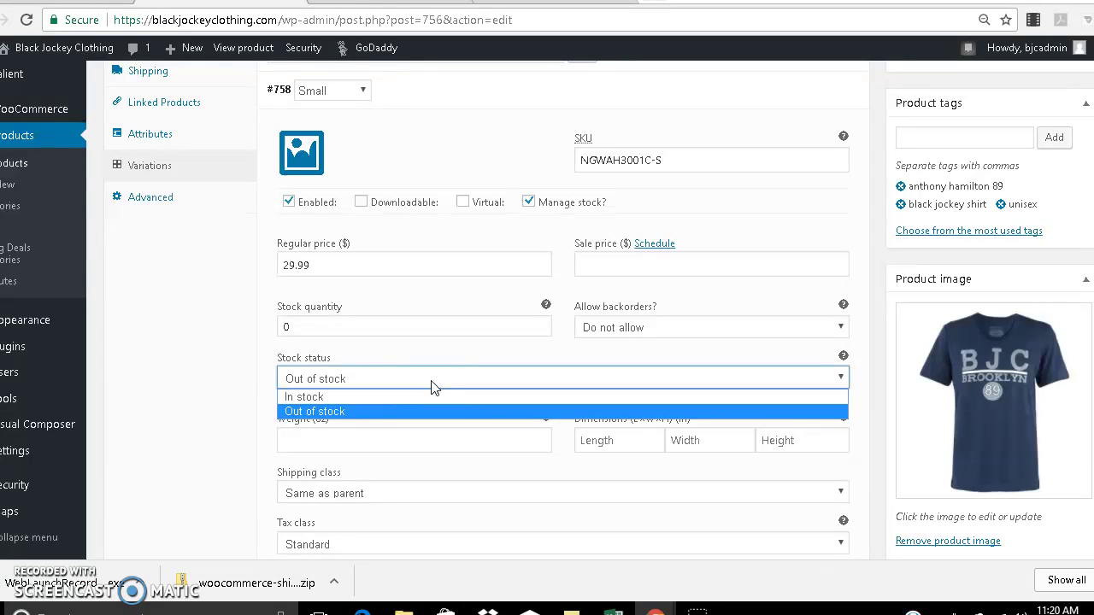
click(432, 387)
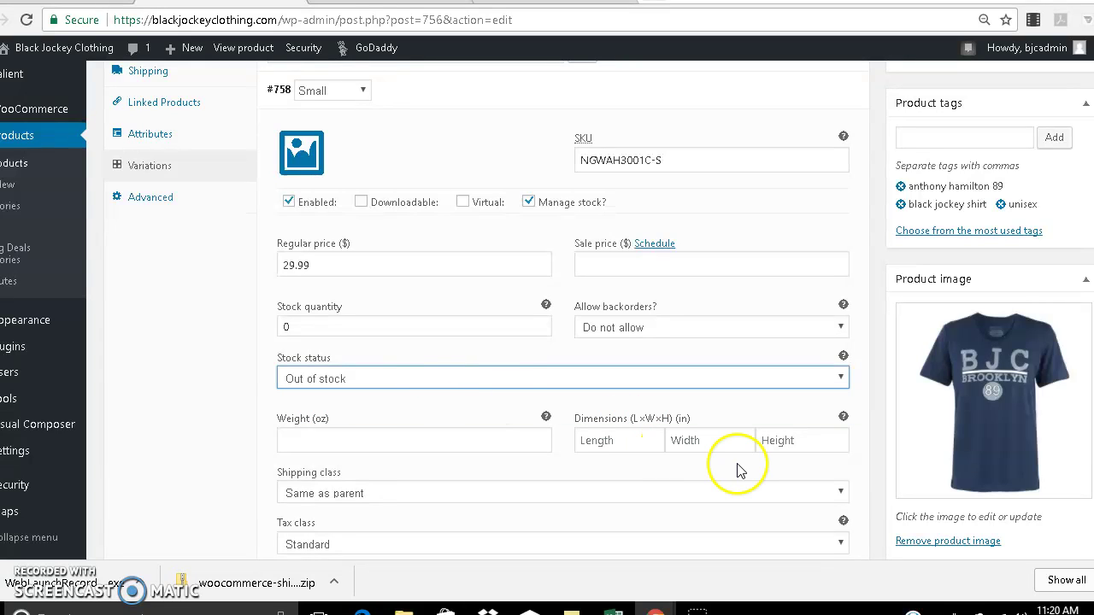
Step: Review the Small variation's shipping and tax class settings, keeping the tax class at Standard
scroll(598, 310, down, 4)
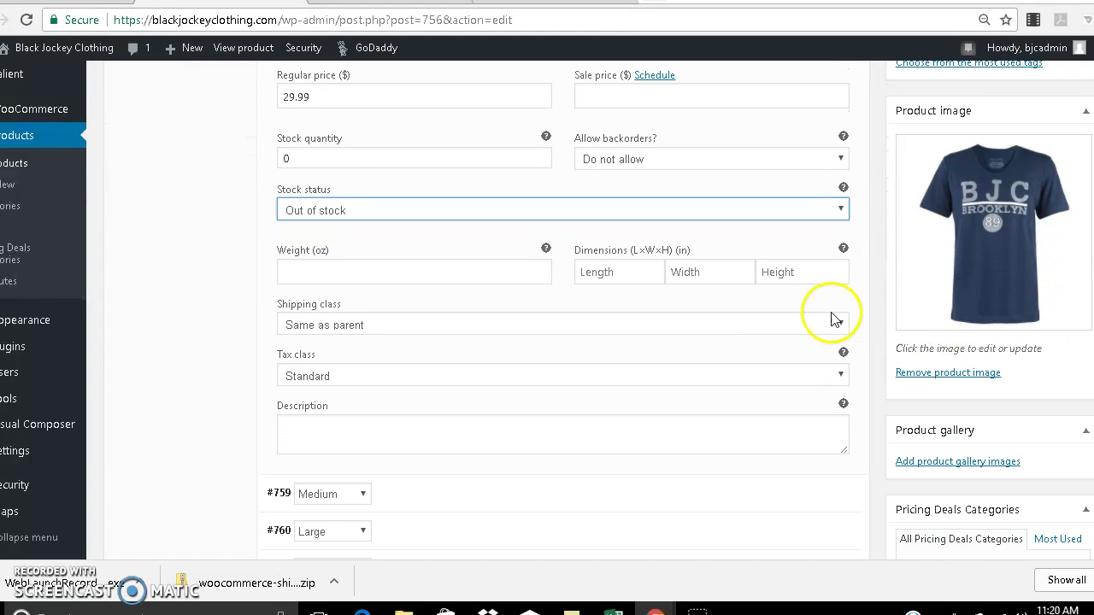
click(743, 376)
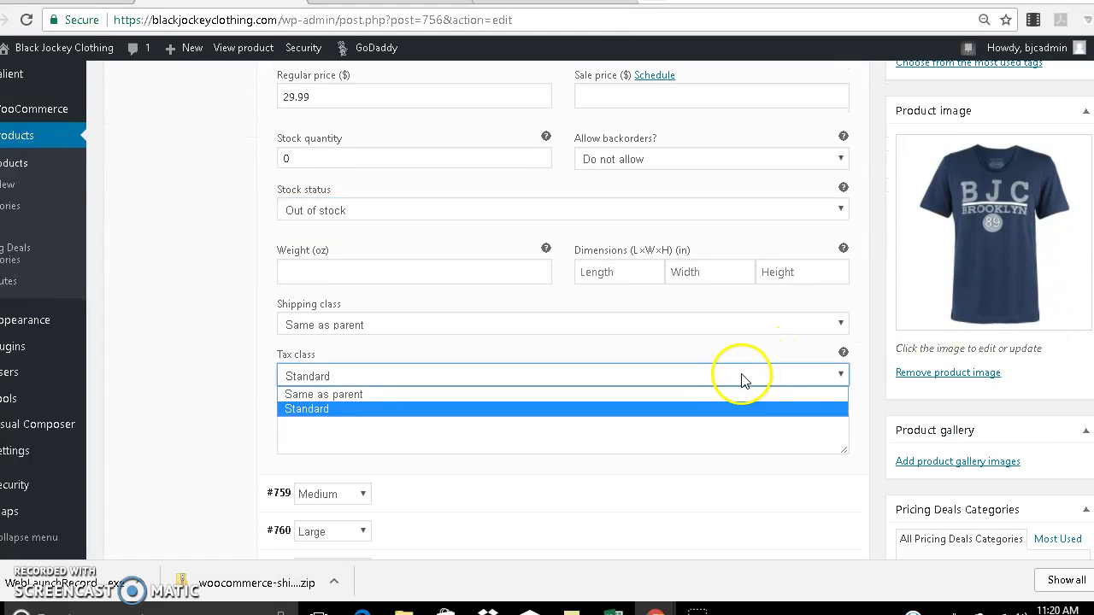
click(727, 409)
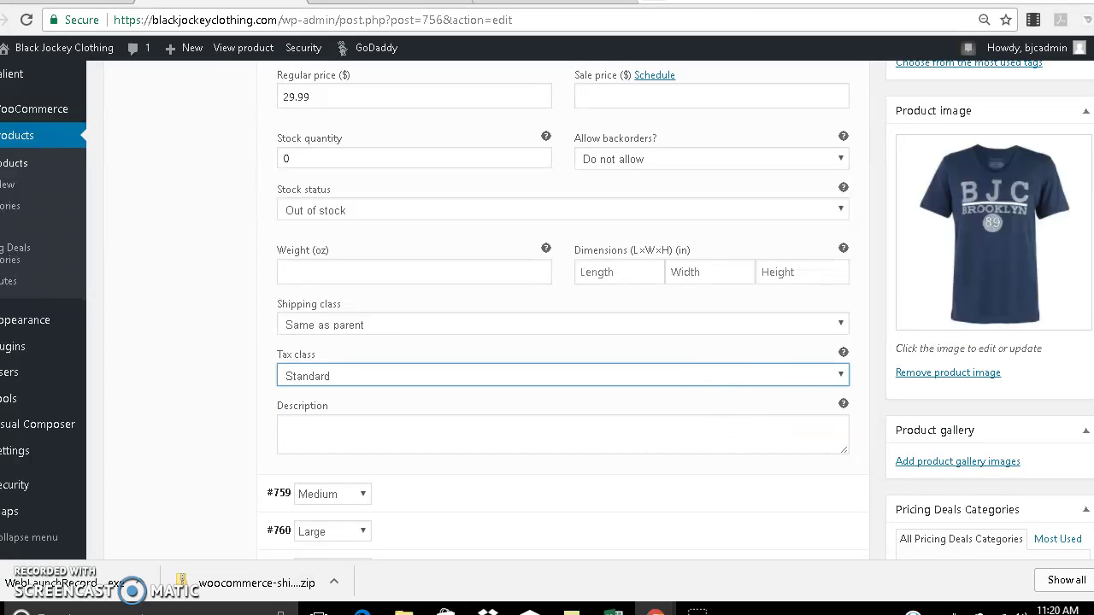
Step: Collapse the Small variation and expand the Medium variation to examine its SKU, price and stock settings
scroll(564, 342, up, 5)
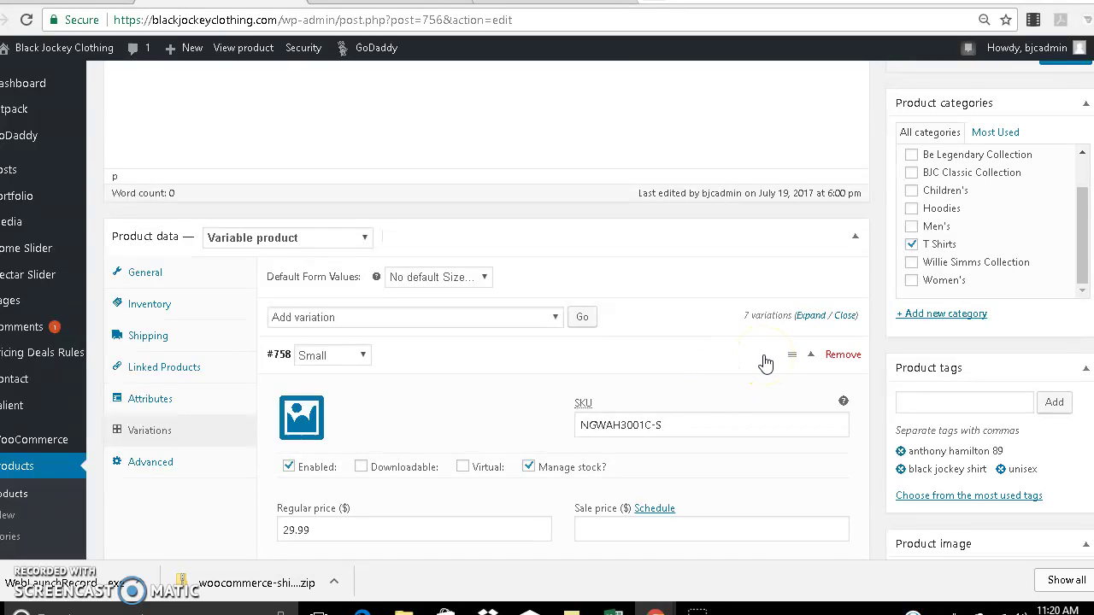
click(766, 364)
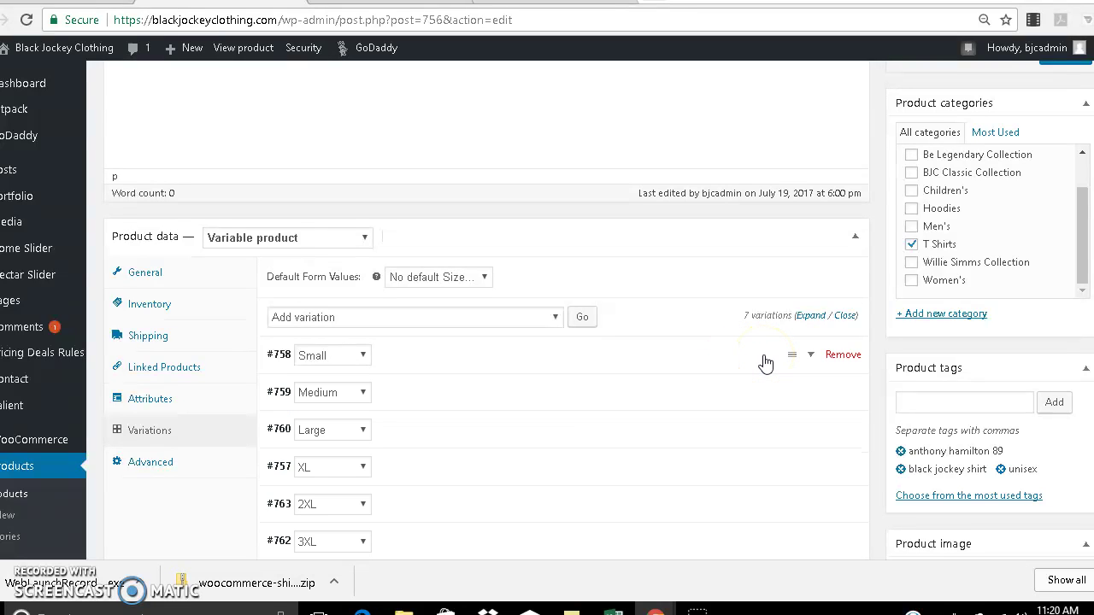
click(746, 363)
click(529, 404)
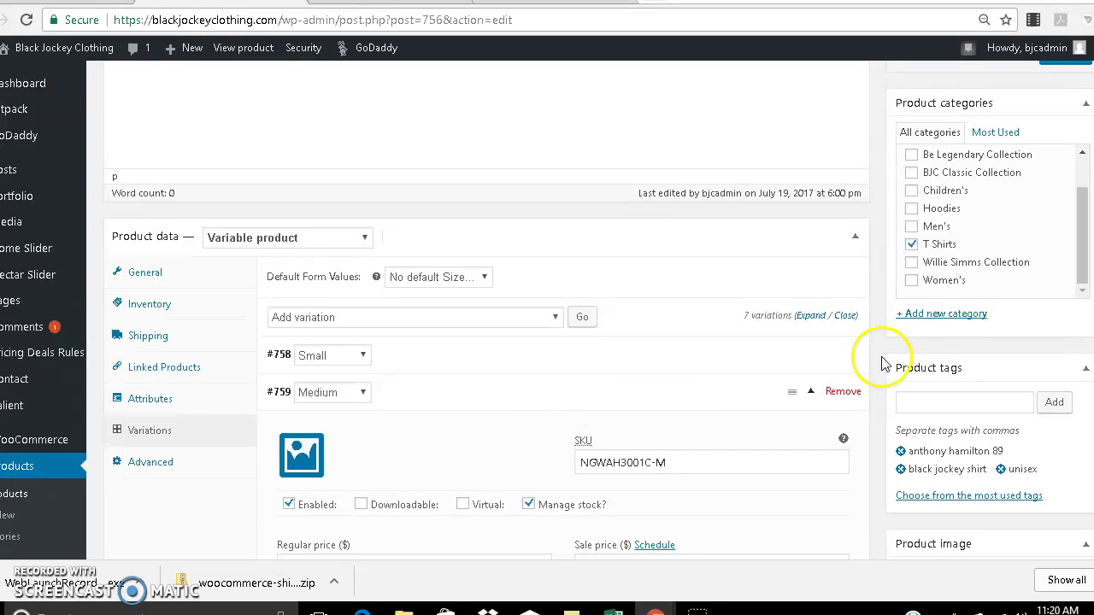
scroll(547, 308, down, 3)
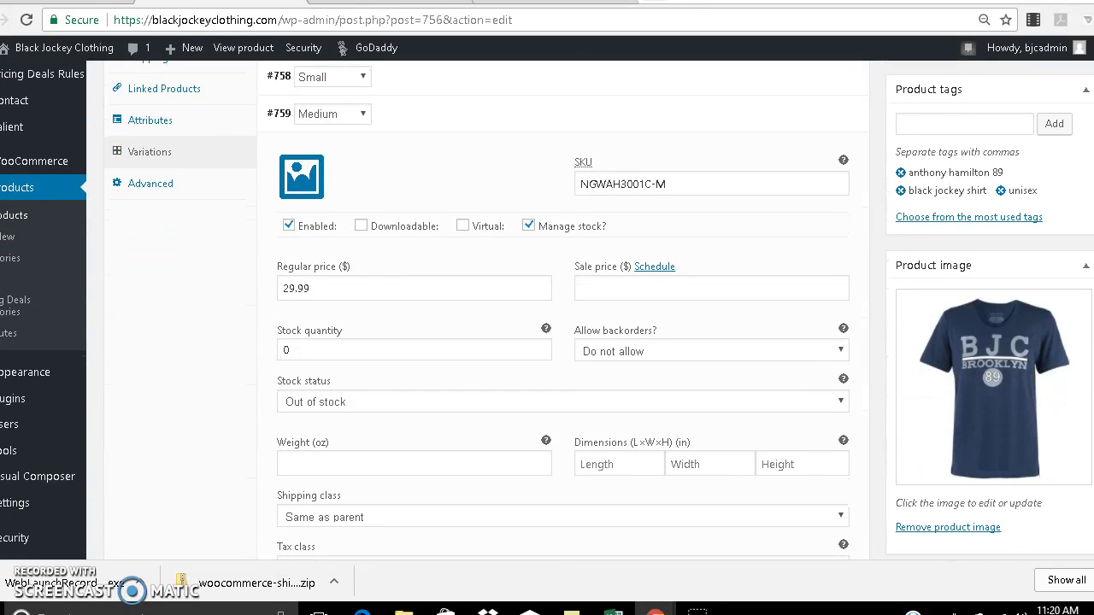
Step: Review the Medium variation's price, stock, shipping and tax settings, and highlight its SKU for inspection
scroll(547, 307, down, 1)
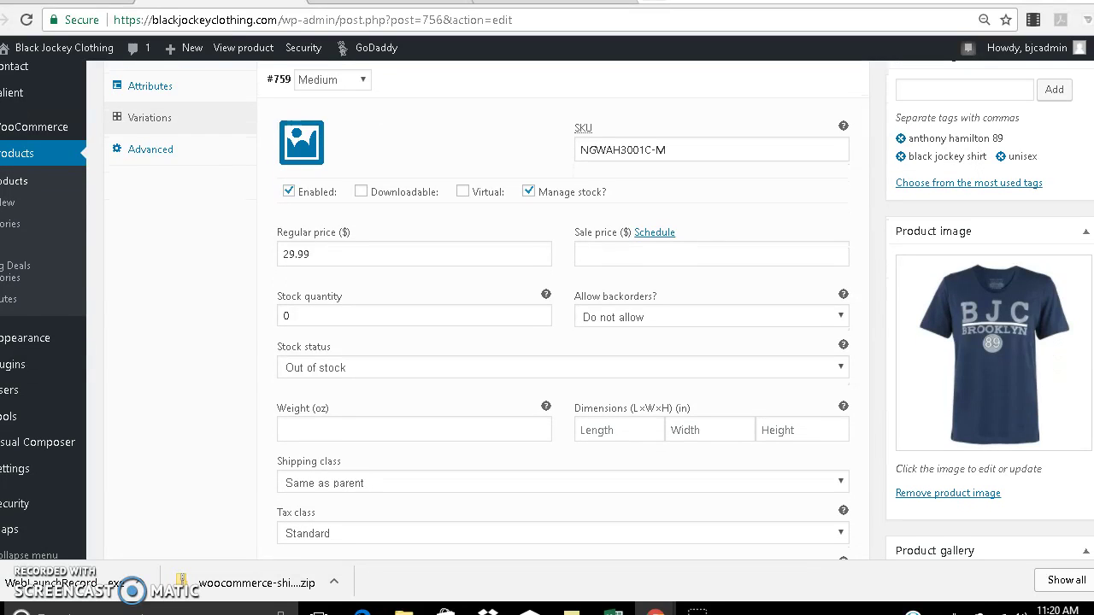
scroll(547, 307, down, 1)
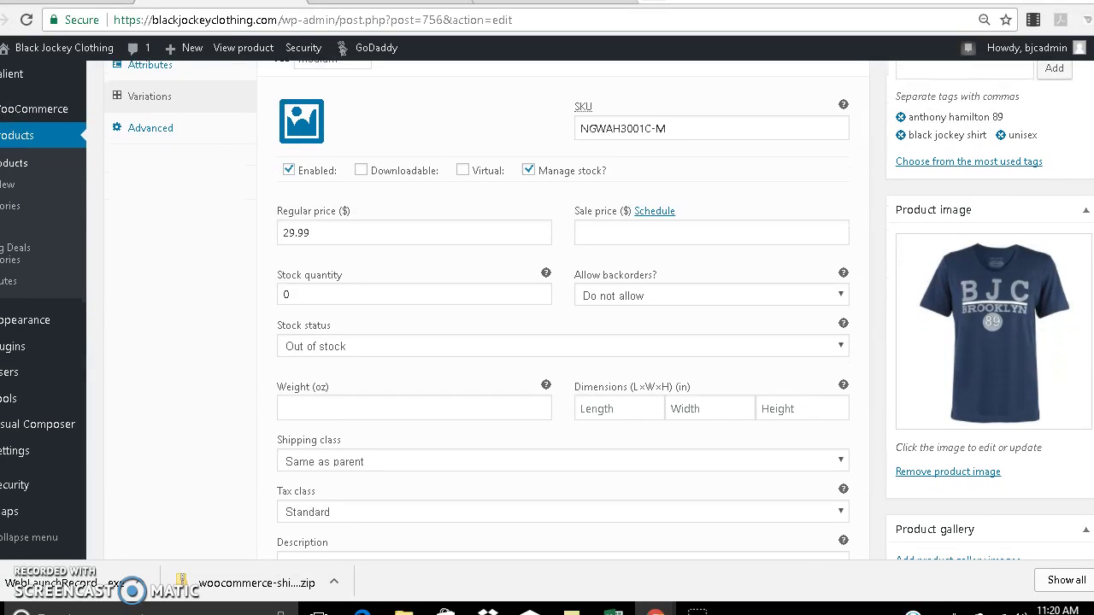
scroll(547, 308, up, 1)
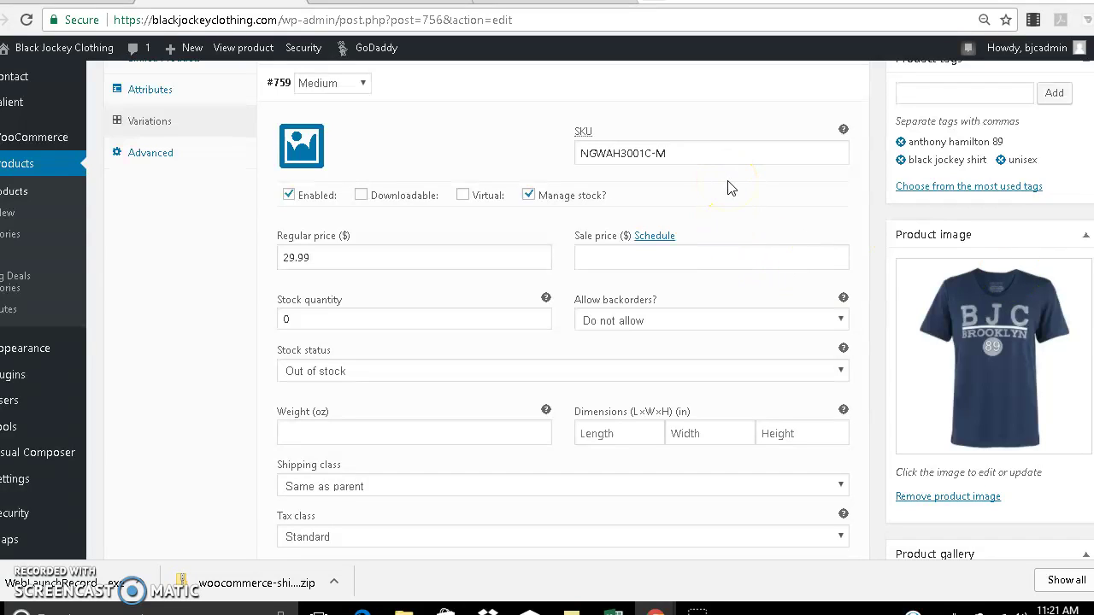
drag(677, 153, 580, 153)
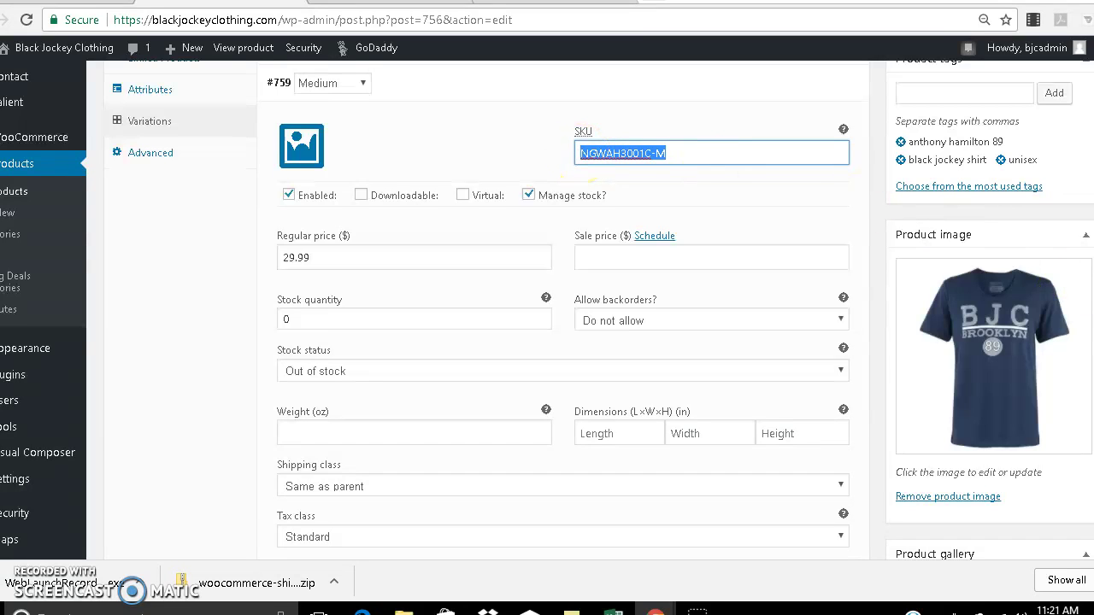
Step: Show the product-level Inventory settings and highlight the parent SKU to compare it with the Medium variation's SKU
scroll(487, 307, up, 8)
scroll(487, 308, down, 4)
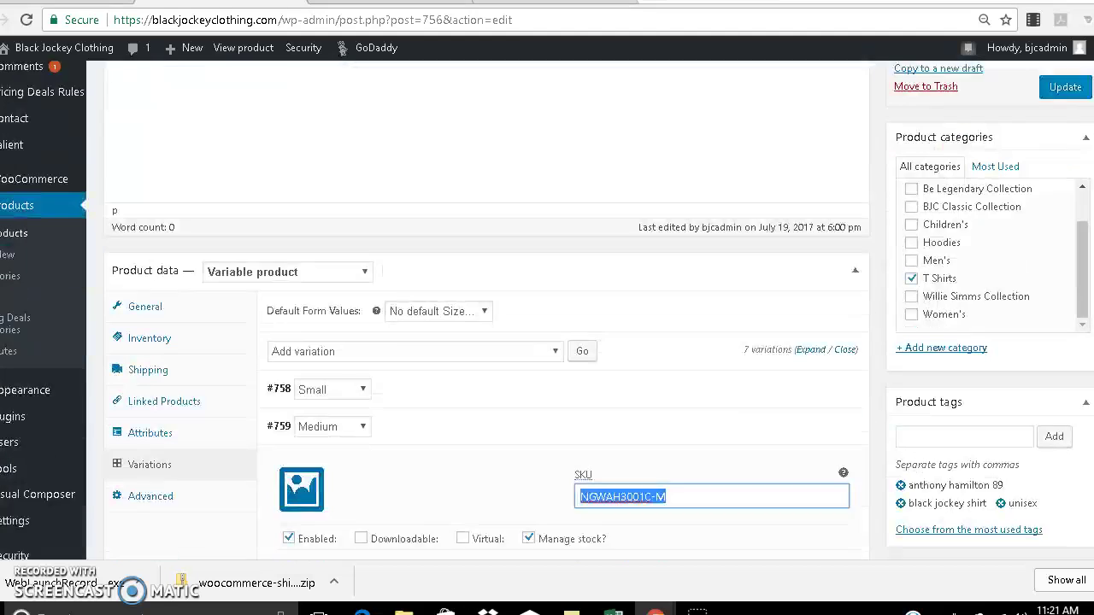
scroll(487, 308, down, 1)
click(154, 325)
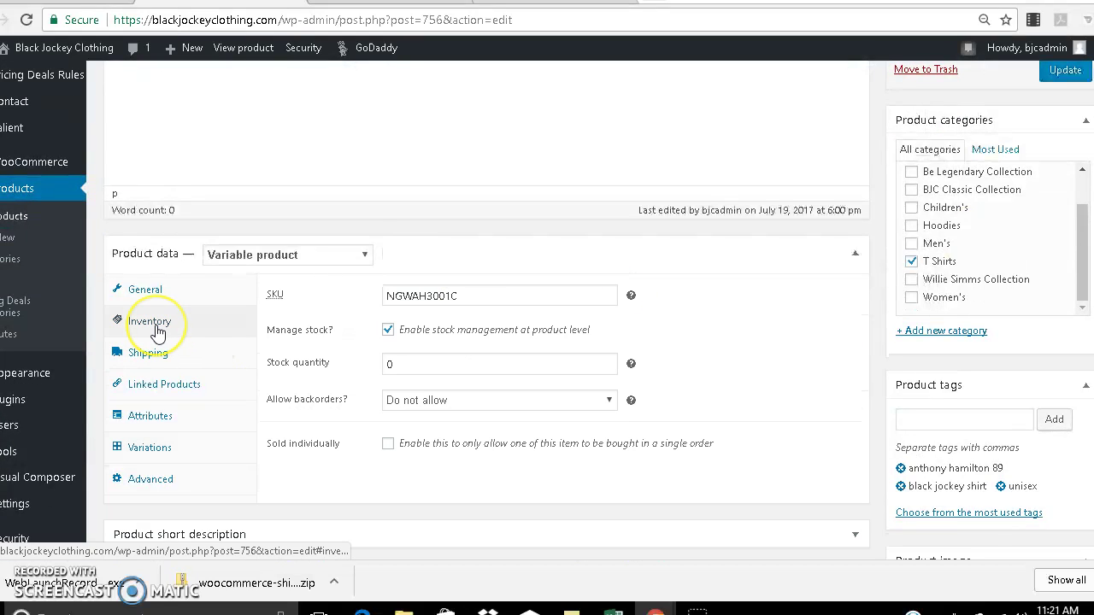
click(476, 297)
drag(476, 296, 386, 298)
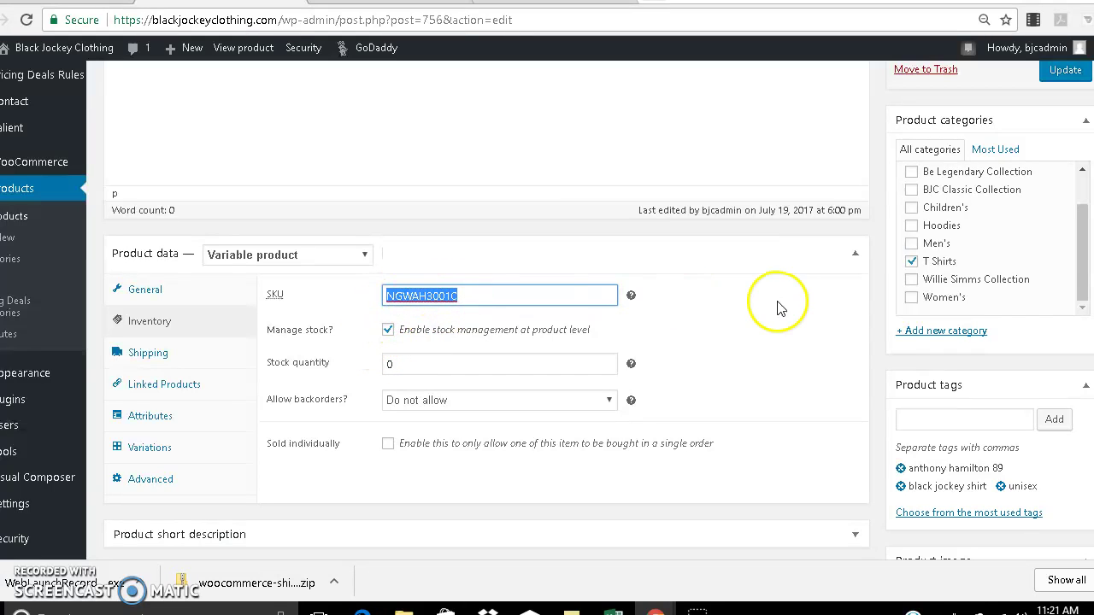
Step: Review the product's title, description area, publishing options, categories and inventory data on the edit page
scroll(1037, 305, up, 4)
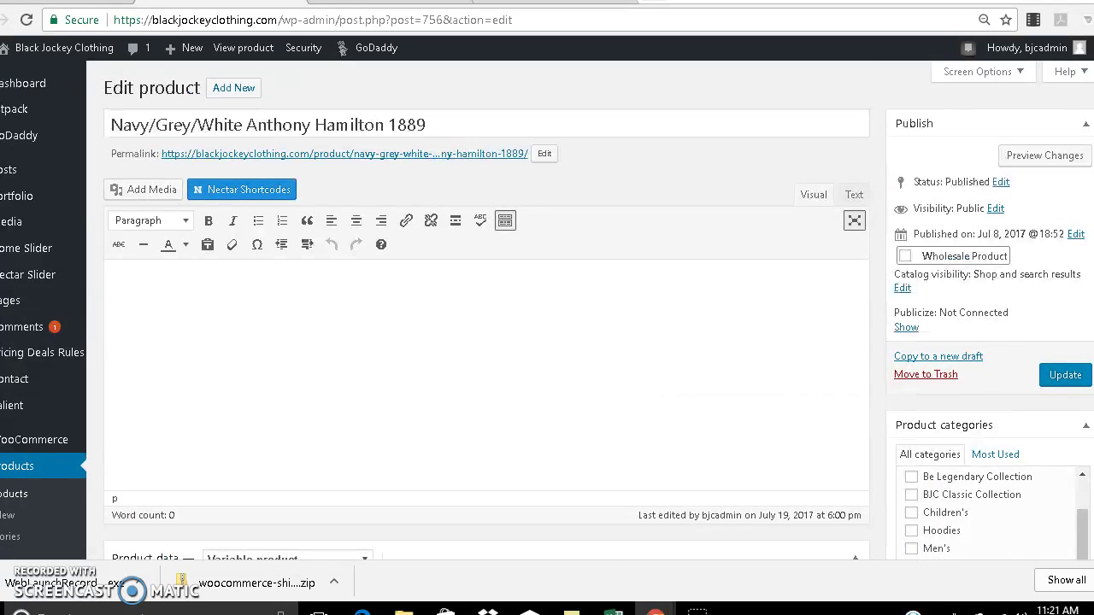
scroll(547, 311, down, 3)
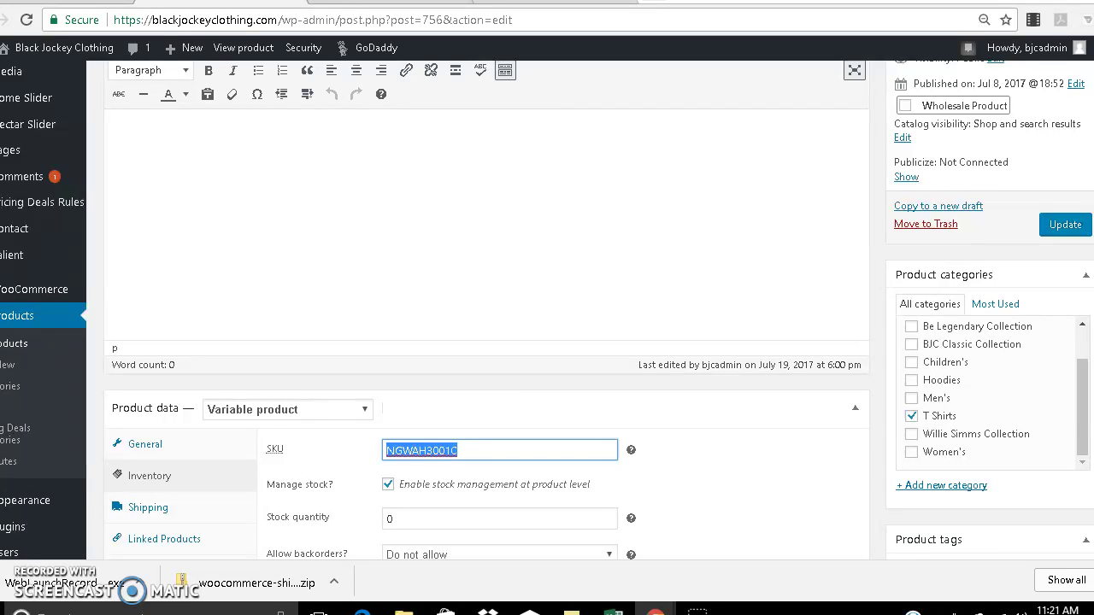
scroll(547, 310, up, 3)
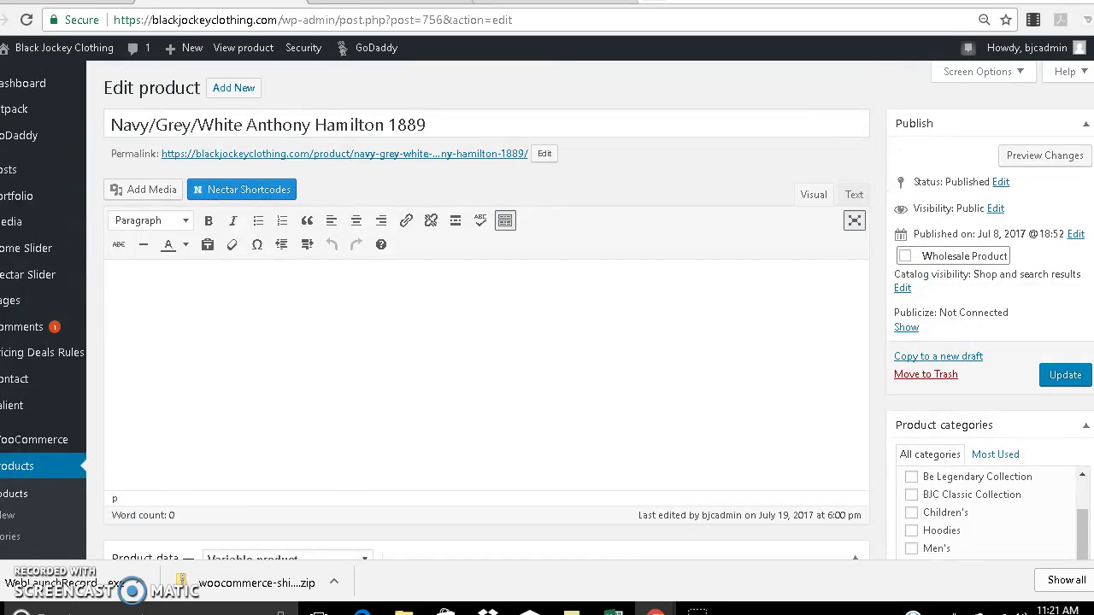
scroll(547, 311, down, 1)
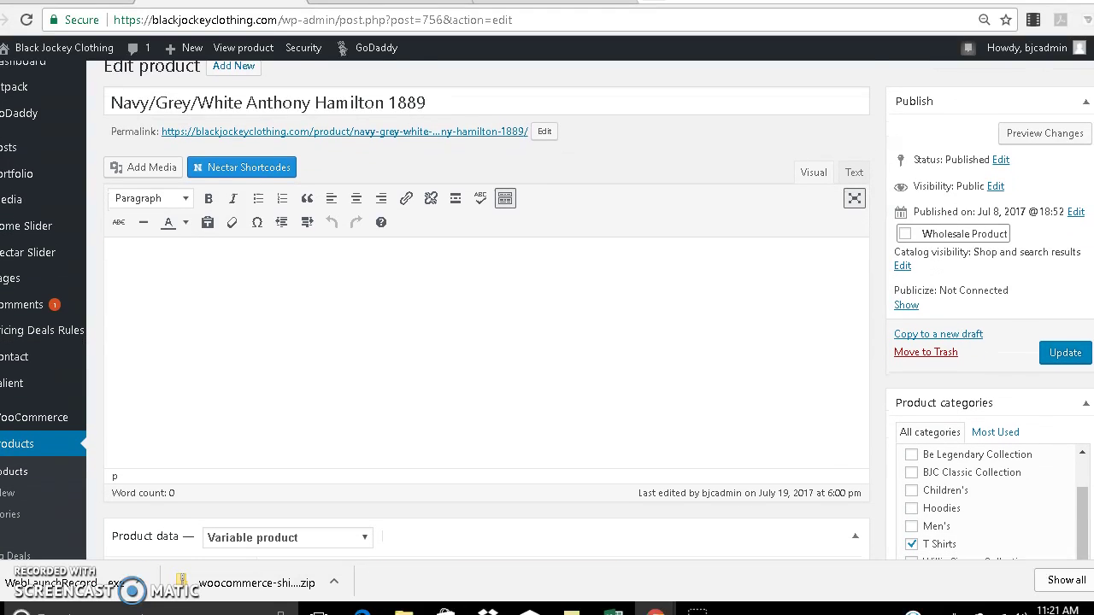
scroll(547, 310, down, 2)
scroll(547, 310, up, 2)
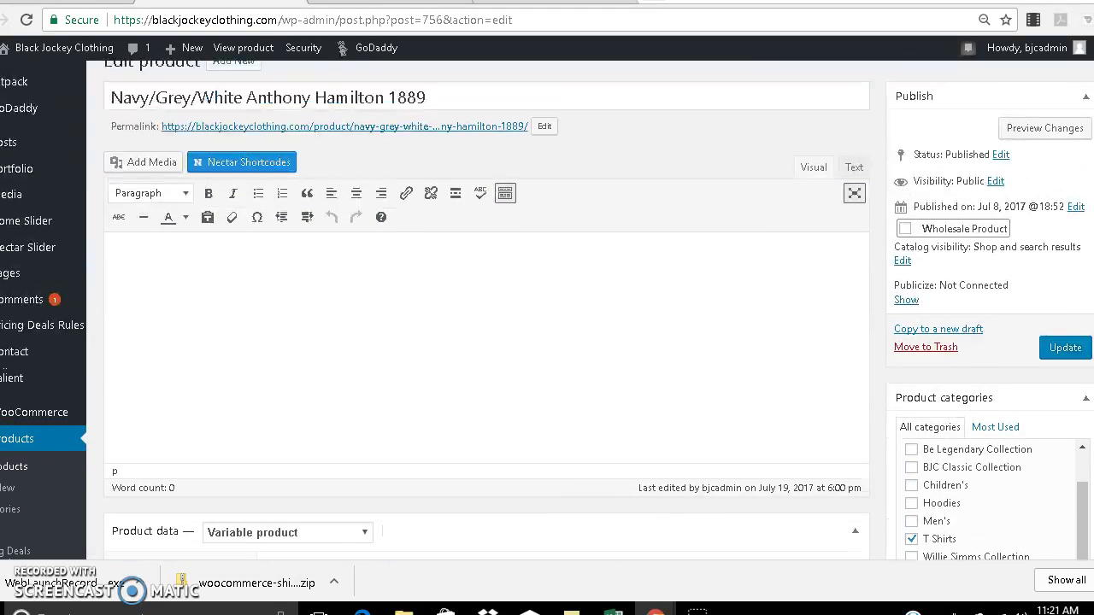
scroll(547, 310, down, 3)
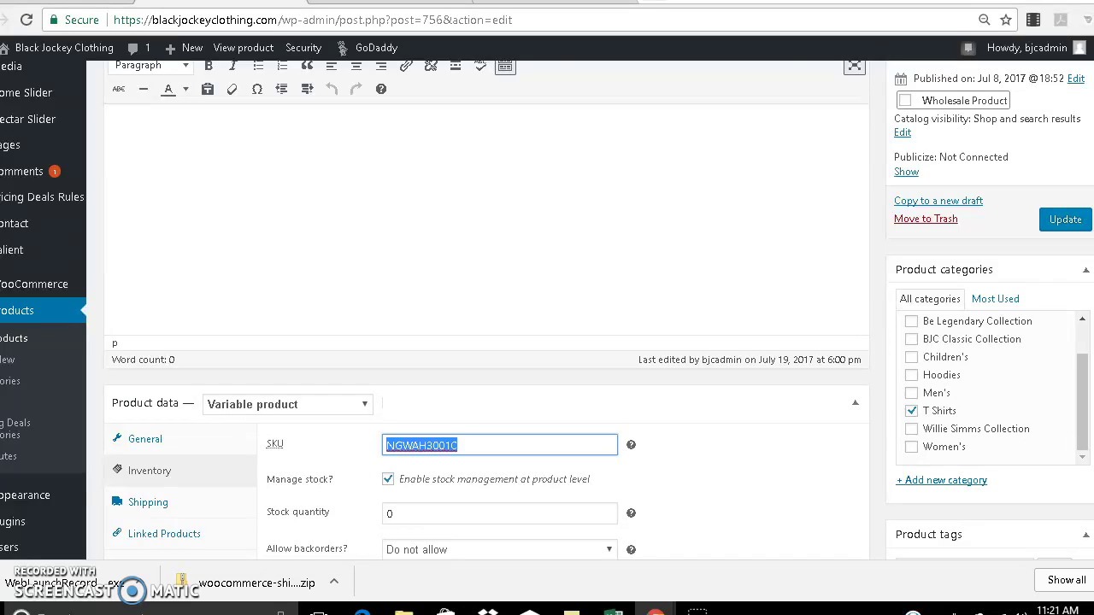
scroll(547, 310, up, 3)
scroll(547, 310, down, 1)
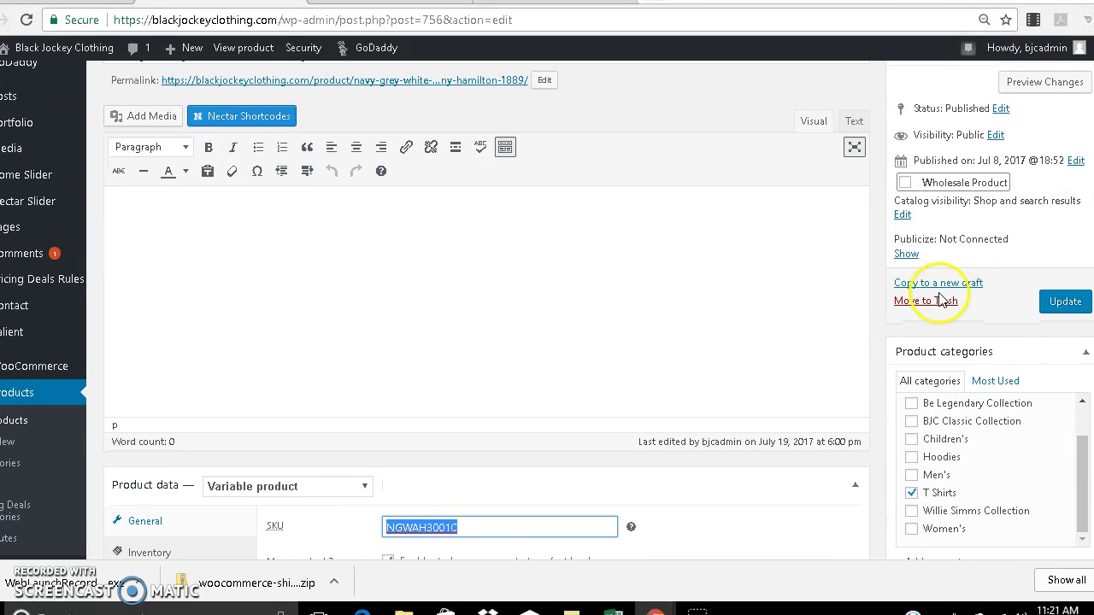
scroll(721, 402, down, 2)
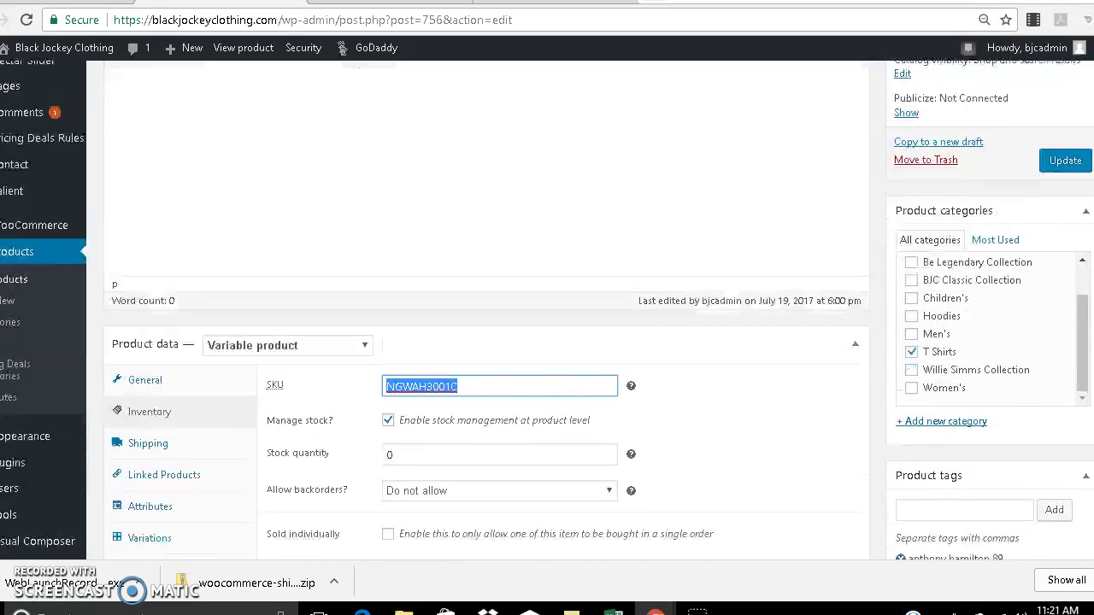